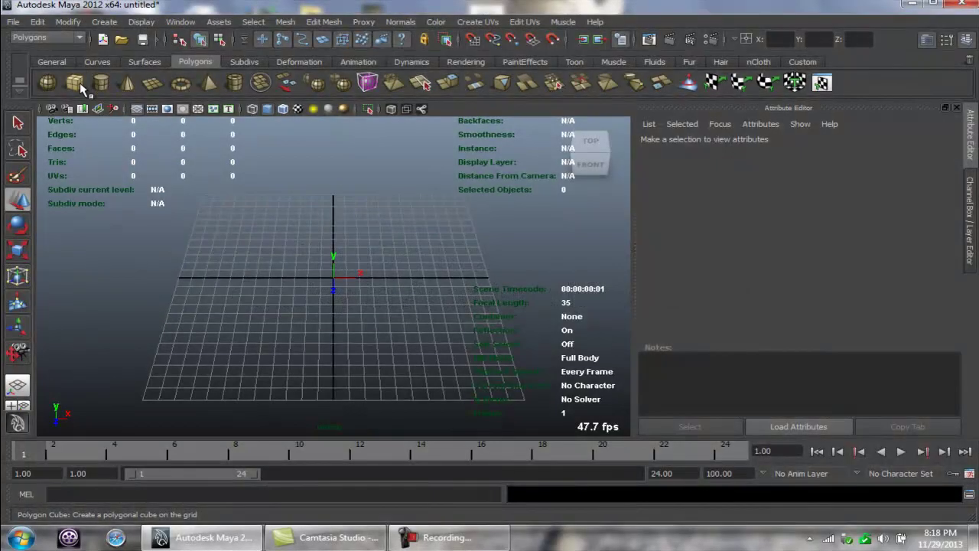
- Create a polygon cube and scale it wide along X, thin in Y and narrow in Z
{"action": "left_click", "coordinate": [81, 87]}
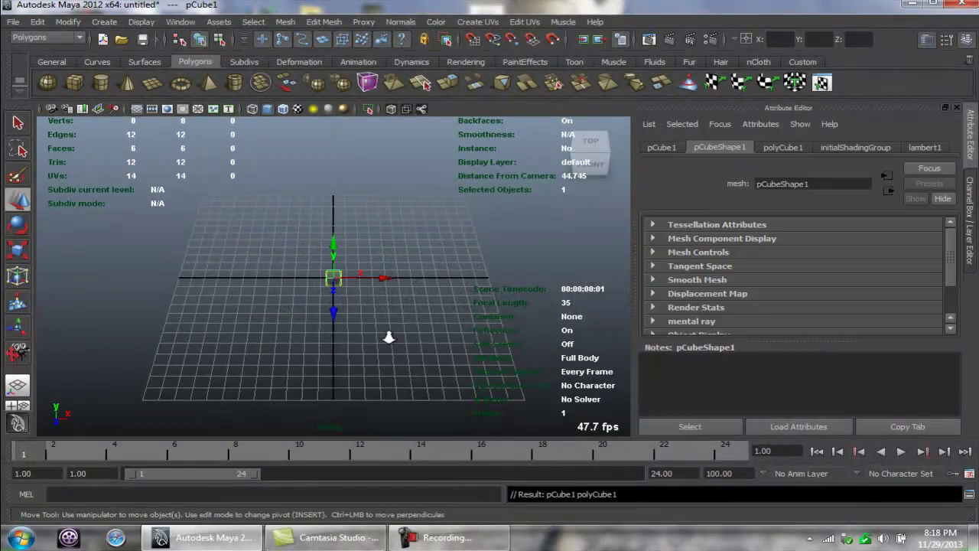
{"action": "key", "text": "f"}
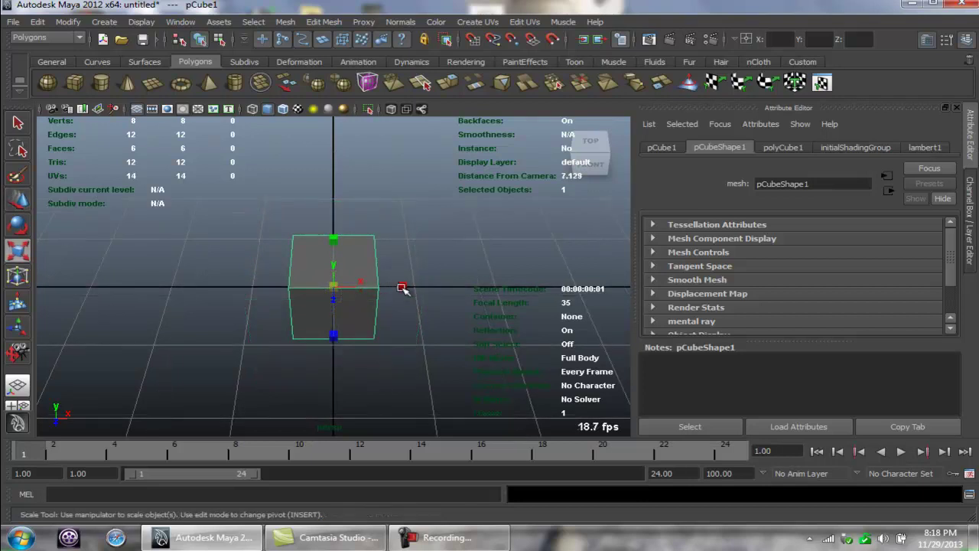
{"action": "left_click_drag", "start_coordinate": [402, 288], "coordinate": [587, 286]}
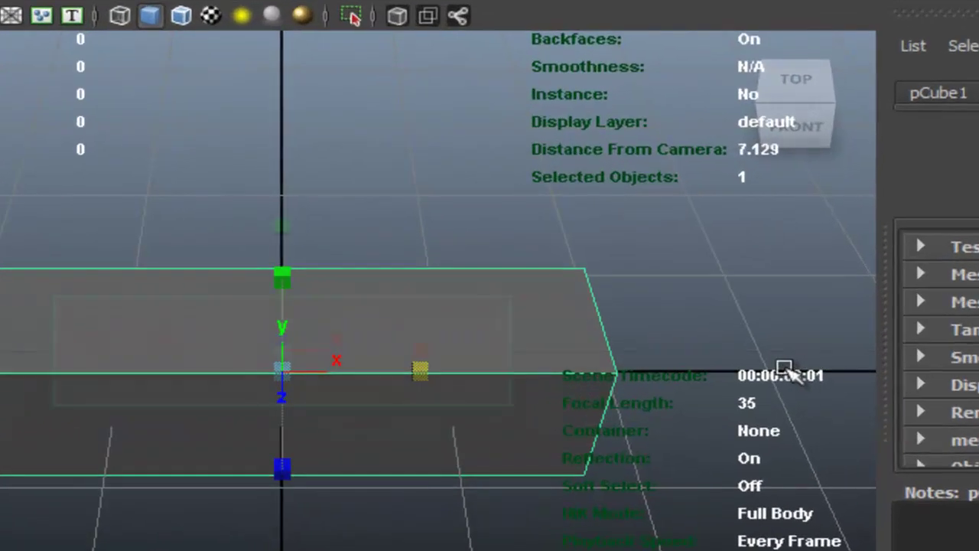
{"action": "left_click_drag", "start_coordinate": [784, 368], "coordinate": [784, 306], "text": "alt"}
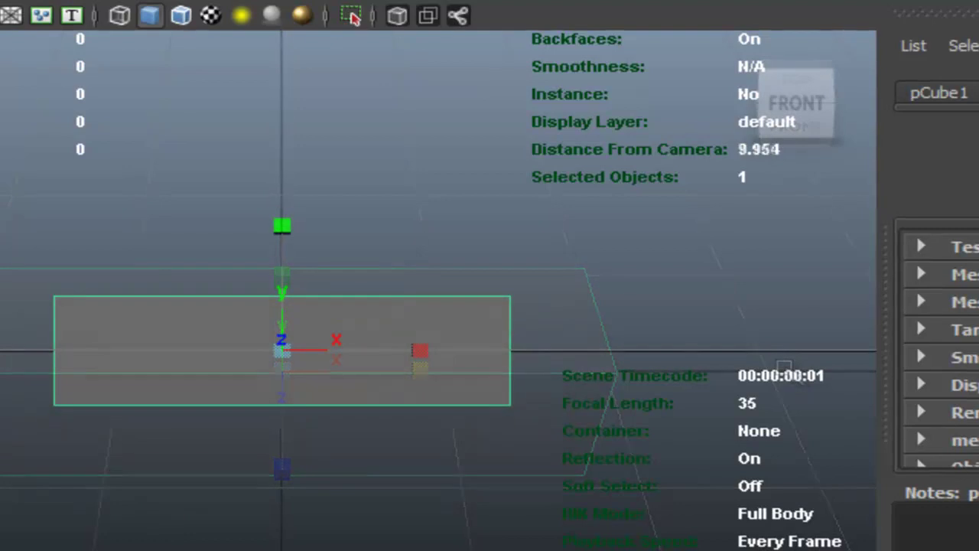
{"action": "left_click_drag", "start_coordinate": [282, 226], "coordinate": [293, 337]}
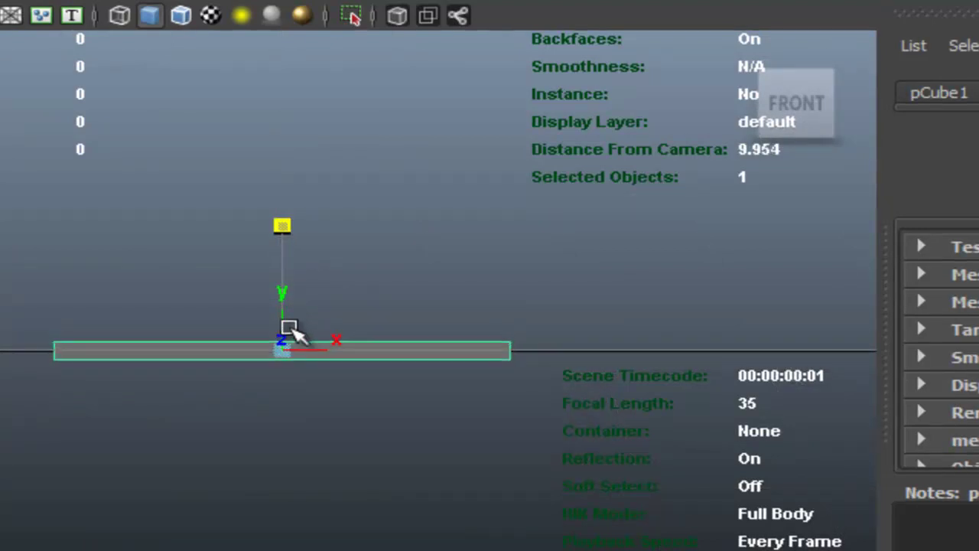
{"action": "left_click_drag", "start_coordinate": [293, 330], "coordinate": [293, 330], "text": "alt"}
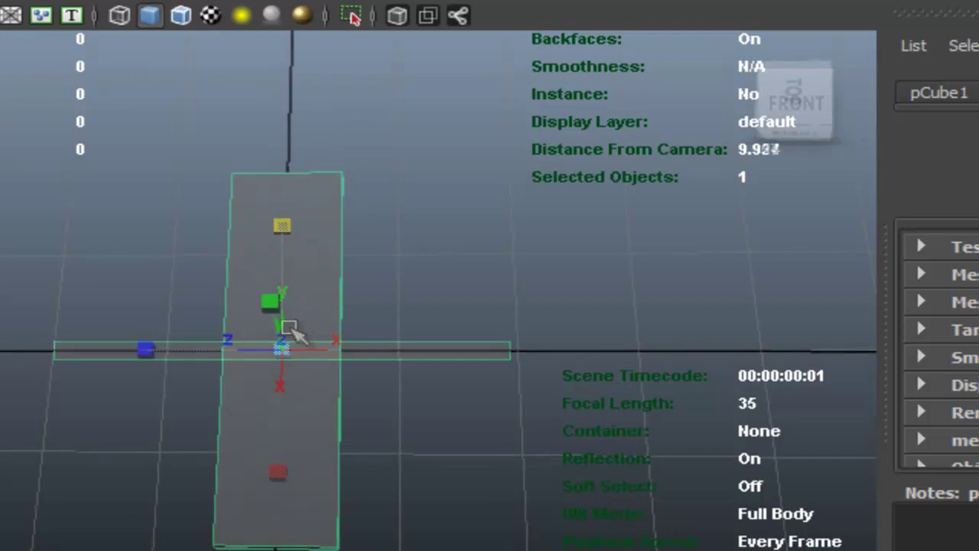
{"action": "mouse_move", "coordinate": [147, 350]}
{"action": "left_mouse_down"}
{"action": "mouse_move", "coordinate": [223, 345]}
{"action": "mouse_move", "coordinate": [264, 361]}
{"action": "left_mouse_up"}
- Extrude the slab's edge face upward into a tall screen panel
{"action": "right_click", "coordinate": [264, 361]}
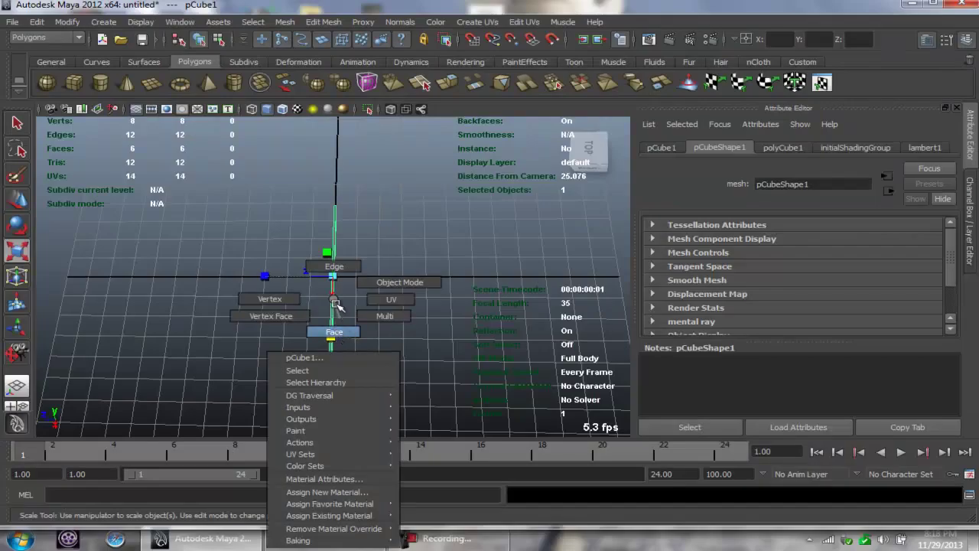
{"action": "left_click", "coordinate": [333, 346]}
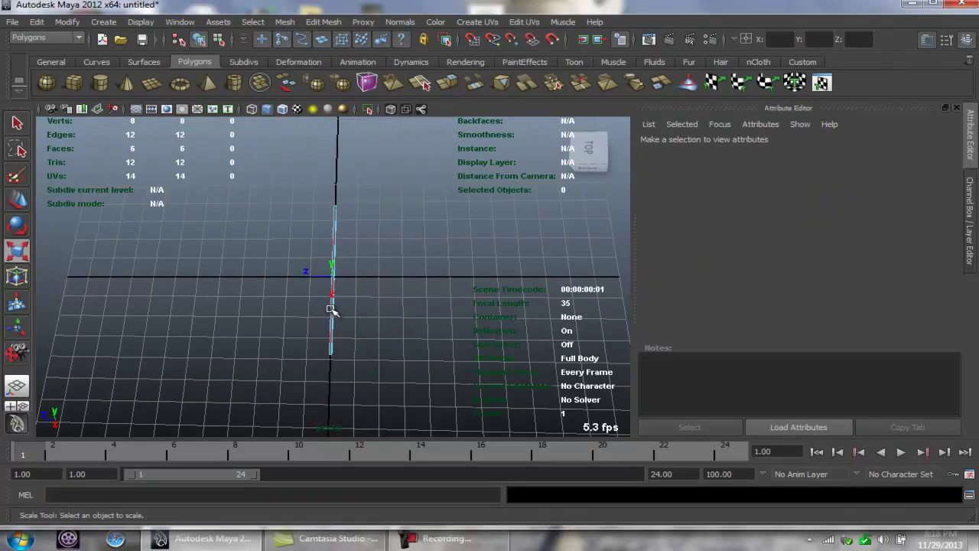
{"action": "left_click", "coordinate": [330, 309]}
{"action": "left_click", "coordinate": [326, 22]}
{"action": "left_click", "coordinate": [337, 50]}
{"action": "left_click_drag", "start_coordinate": [334, 242], "coordinate": [339, 115]}
{"action": "key", "text": "q"}
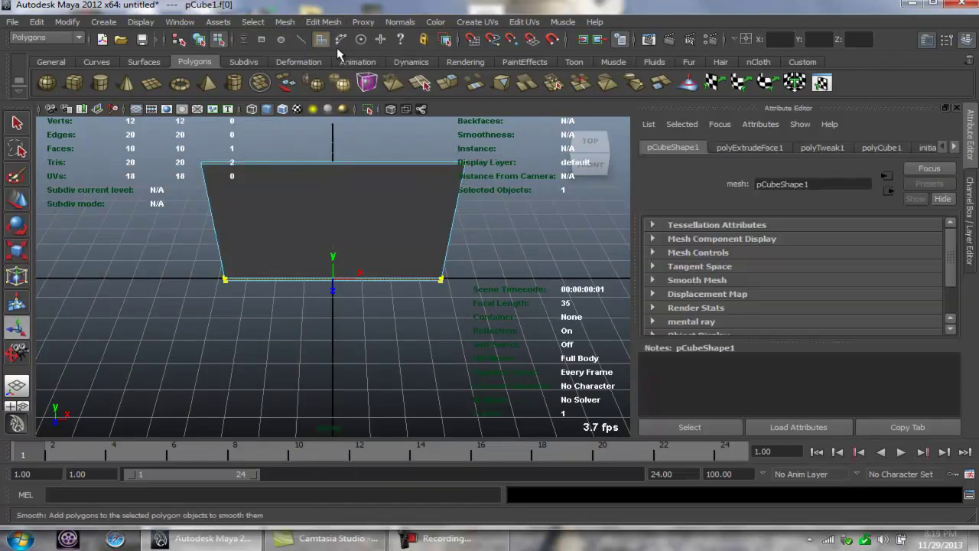
- Extrude the face again toward the viewer to form the flat base panel
{"action": "left_click", "coordinate": [327, 21]}
{"action": "left_click", "coordinate": [340, 55]}
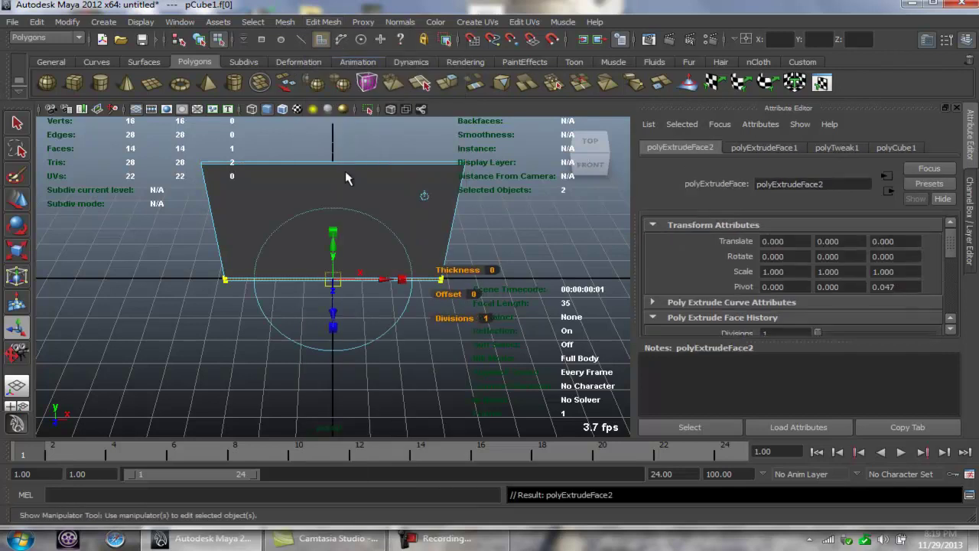
{"action": "left_click_drag", "start_coordinate": [333, 324], "coordinate": [319, 459]}
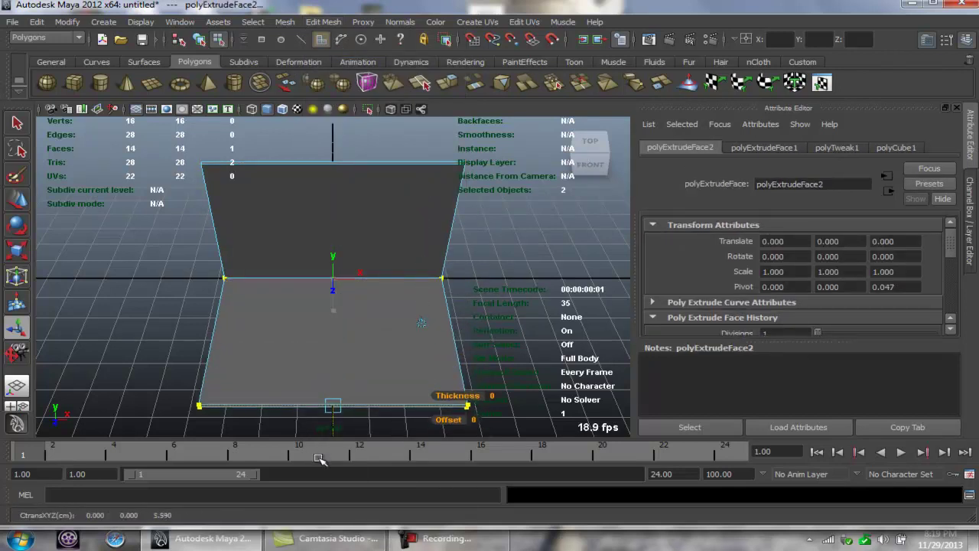
{"action": "left_click", "coordinate": [337, 22]}
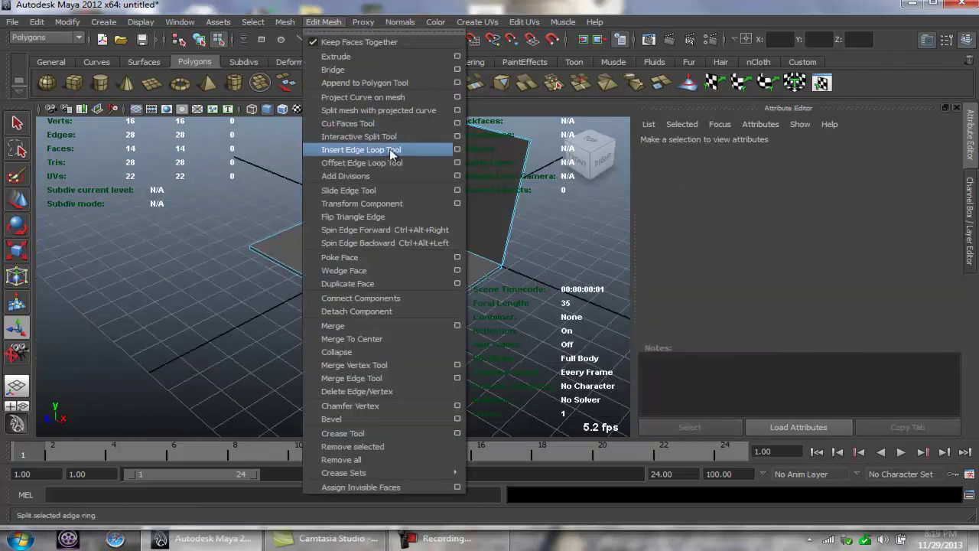
- Insert nine edge loops along the screen's sides and top, the fold, and across the base
{"action": "left_click", "coordinate": [394, 153]}
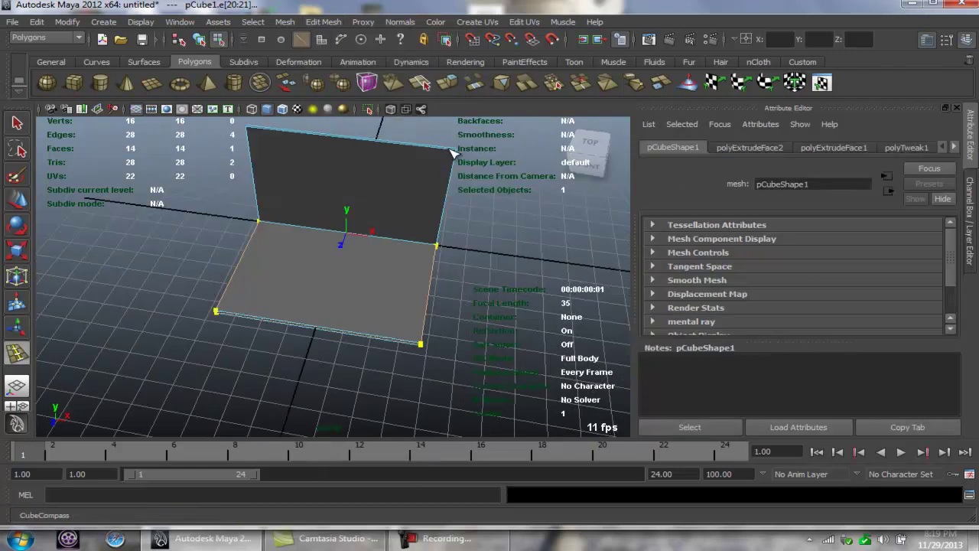
{"action": "left_click", "coordinate": [451, 153]}
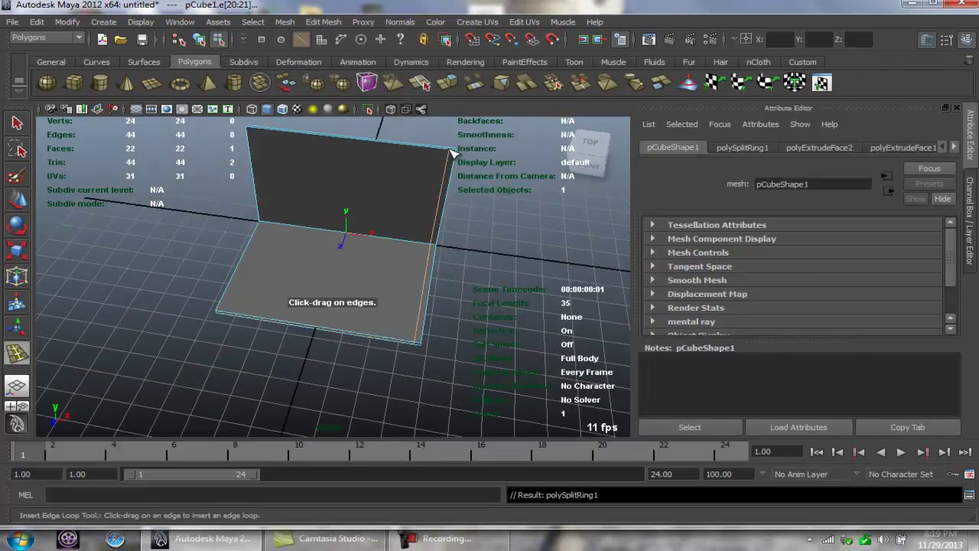
{"action": "left_click", "coordinate": [251, 132]}
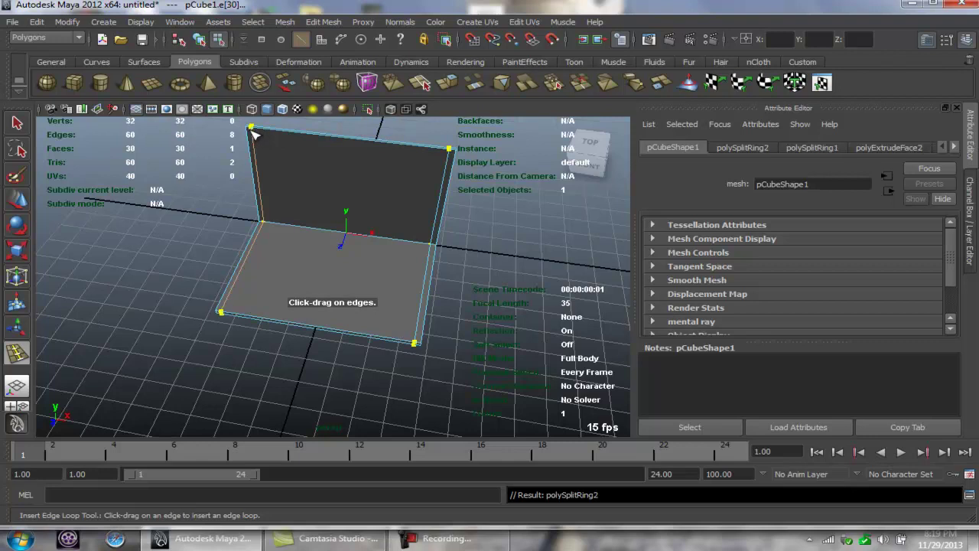
{"action": "left_click", "coordinate": [251, 133]}
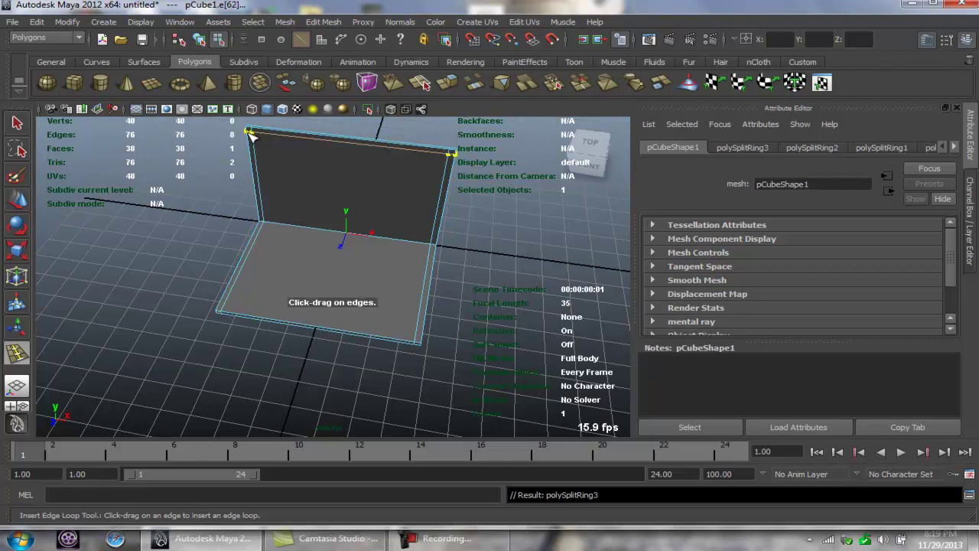
{"action": "left_click", "coordinate": [262, 222]}
{"action": "left_click", "coordinate": [239, 268]}
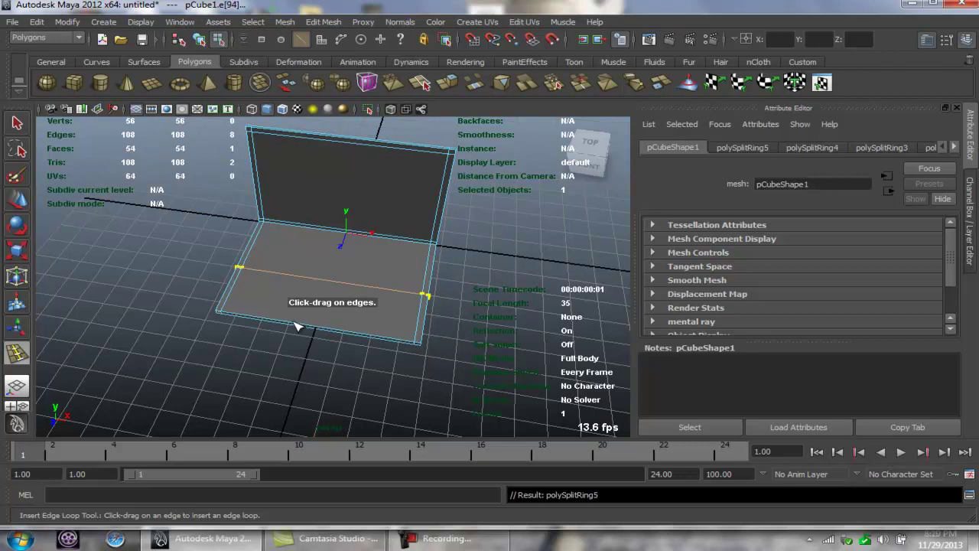
{"action": "left_click", "coordinate": [344, 333]}
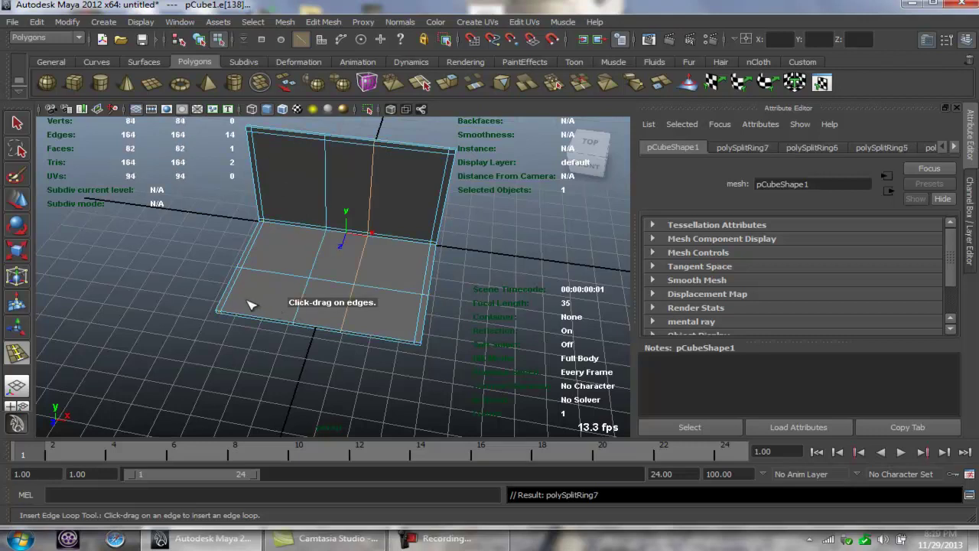
{"action": "left_click", "coordinate": [222, 310]}
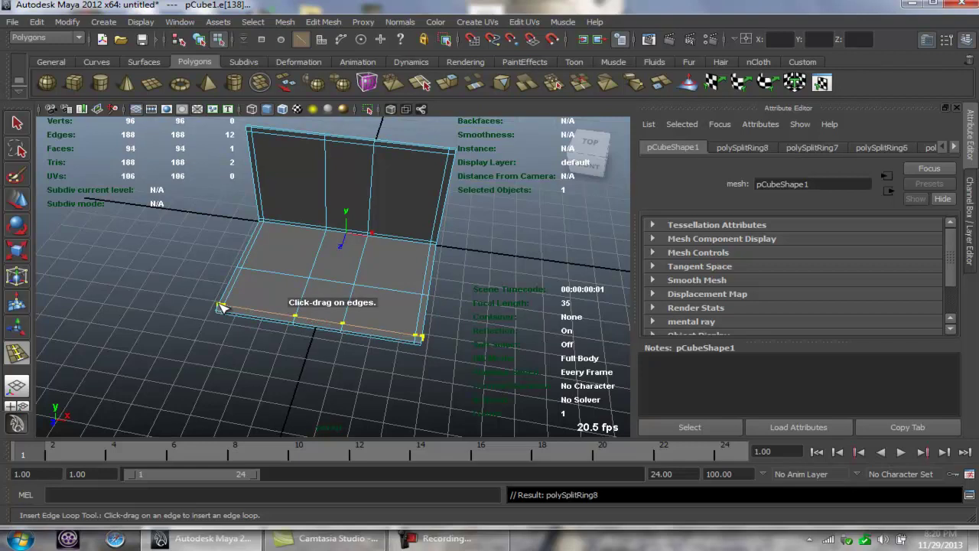
{"action": "left_click", "coordinate": [316, 327]}
- Select faces on the screen panel and extrude them
{"action": "key", "text": "w"}
{"action": "right_click_drag", "start_coordinate": [335, 302], "coordinate": [336, 325]}
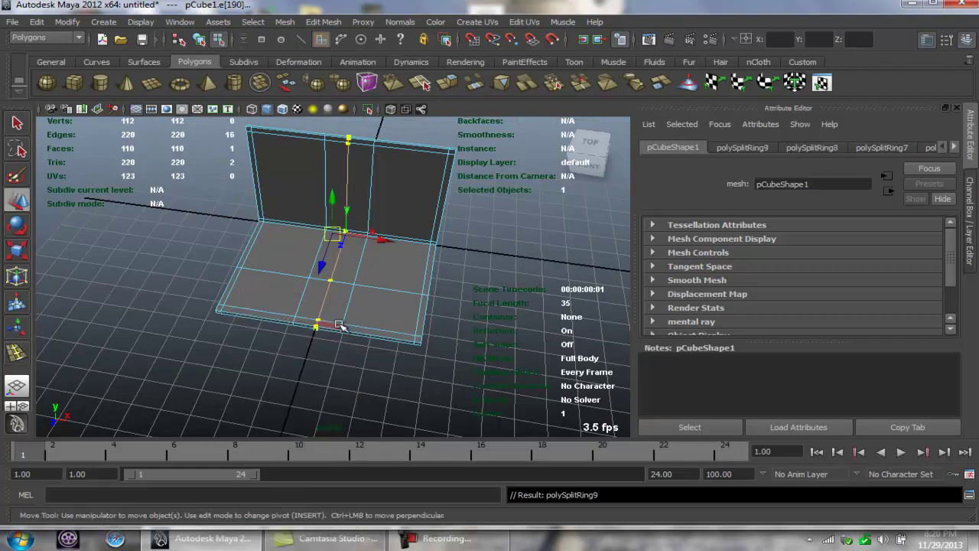
{"action": "left_click", "coordinate": [321, 303]}
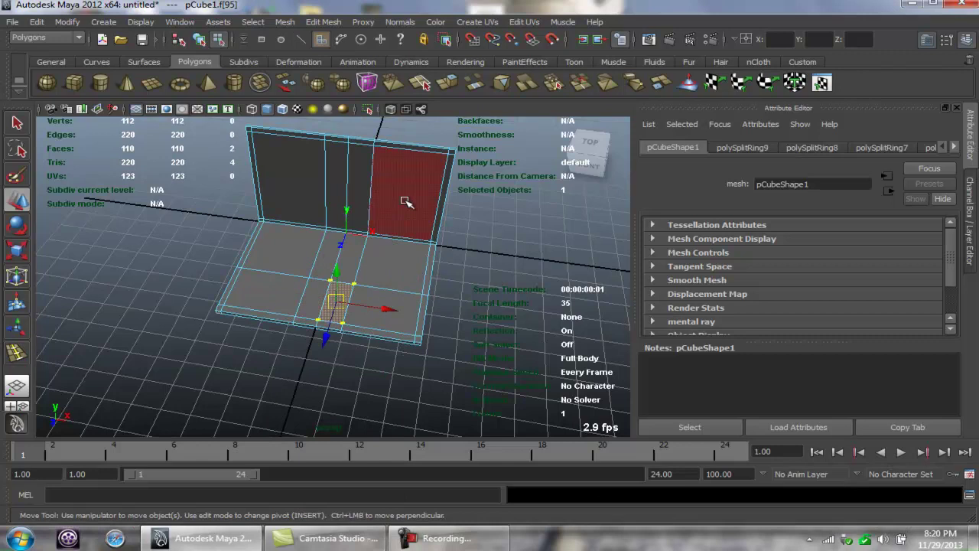
{"action": "double_click", "coordinate": [405, 201]}
{"action": "left_click", "coordinate": [323, 21]}
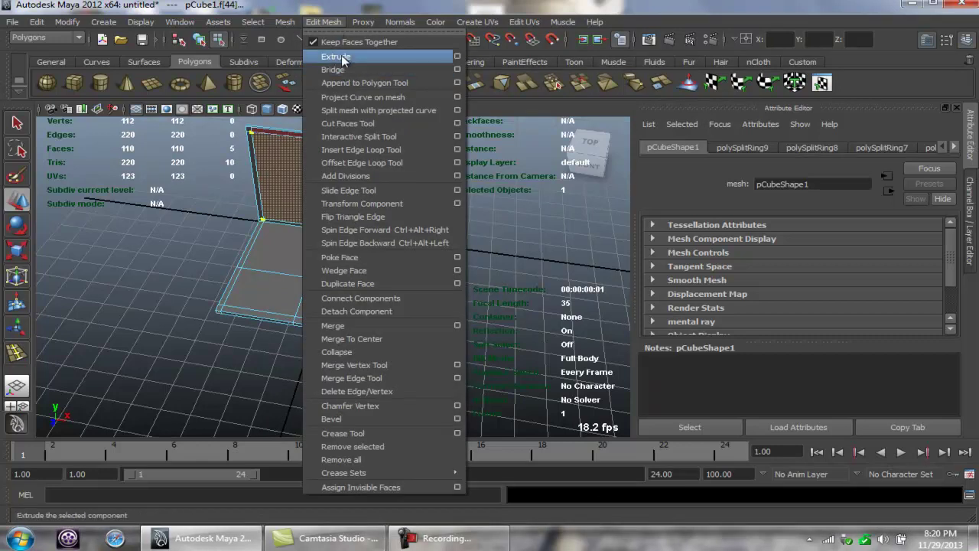
{"action": "left_click", "coordinate": [341, 58]}
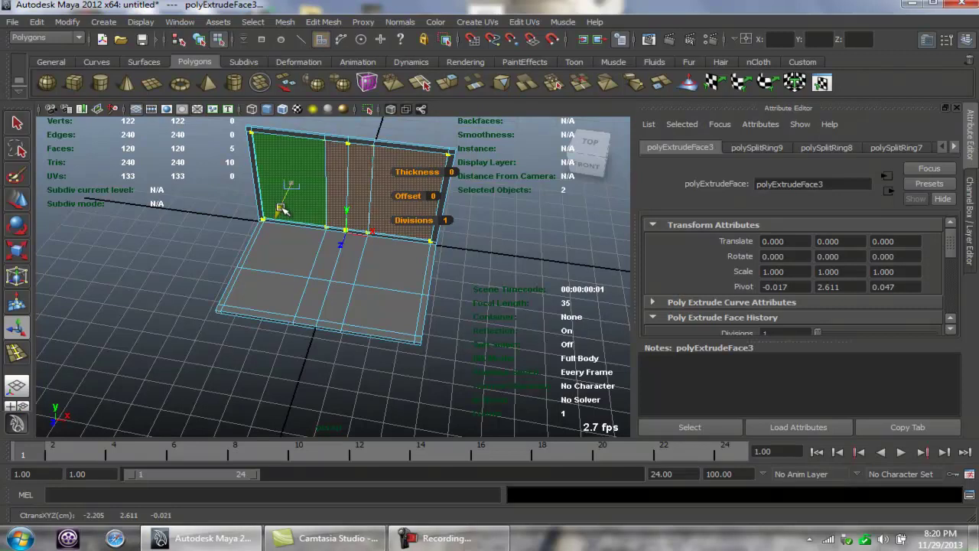
- Extrude two neighbouring base faces and shift them to form the touchpad area
{"action": "left_click", "coordinate": [339, 308]}
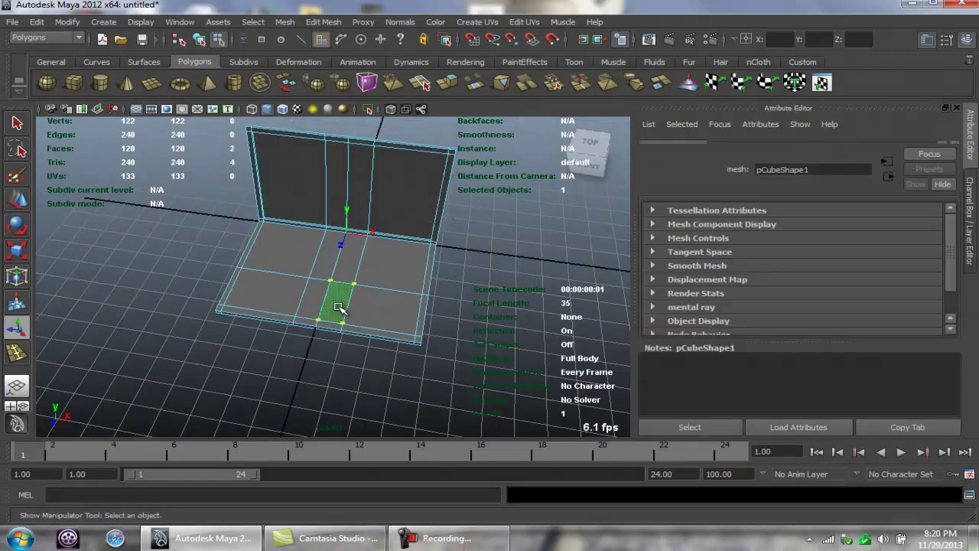
{"action": "left_click", "coordinate": [313, 300], "text": "shift"}
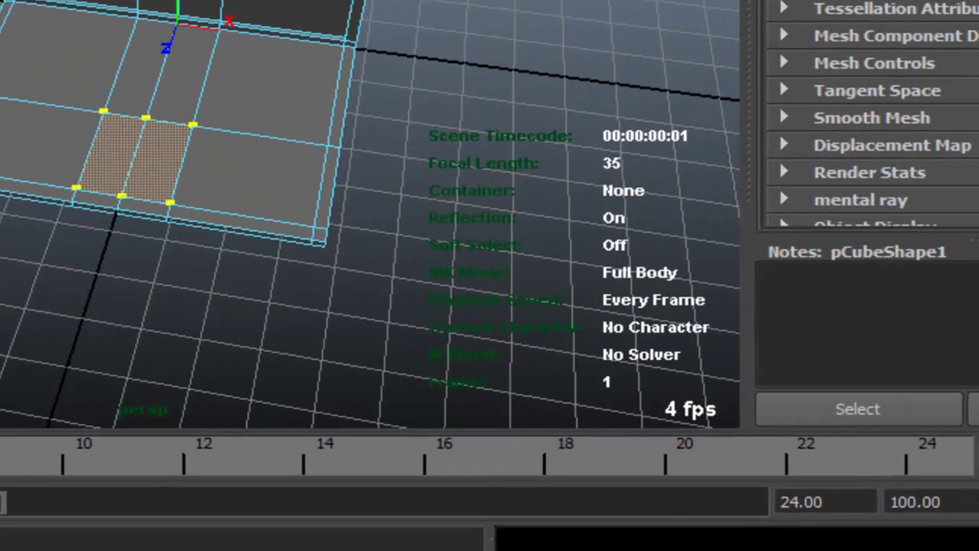
{"action": "right_click_drag", "start_coordinate": [345, 222], "coordinate": [344, 191], "text": "shift"}
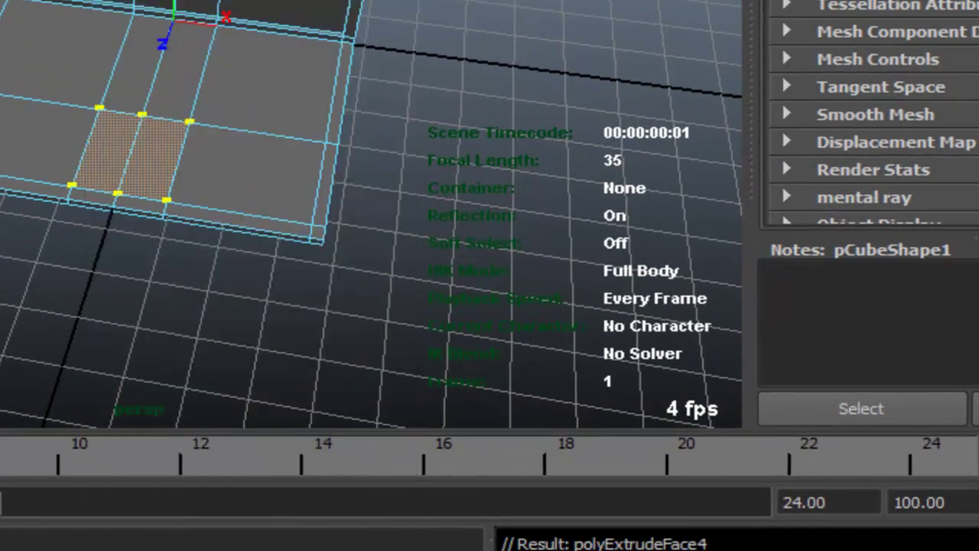
{"action": "left_click_drag", "start_coordinate": [107, 156], "coordinate": [108, 96]}
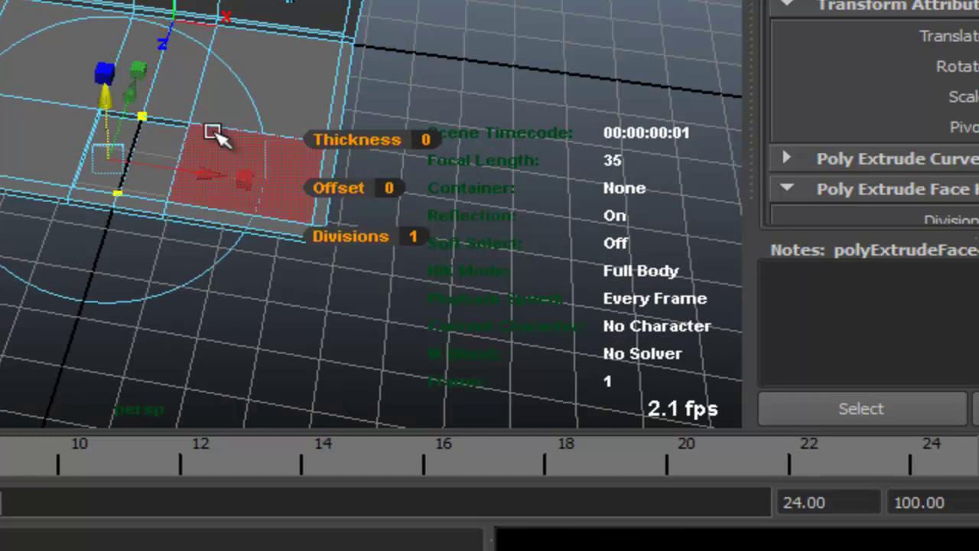
{"action": "left_click", "coordinate": [158, 247]}
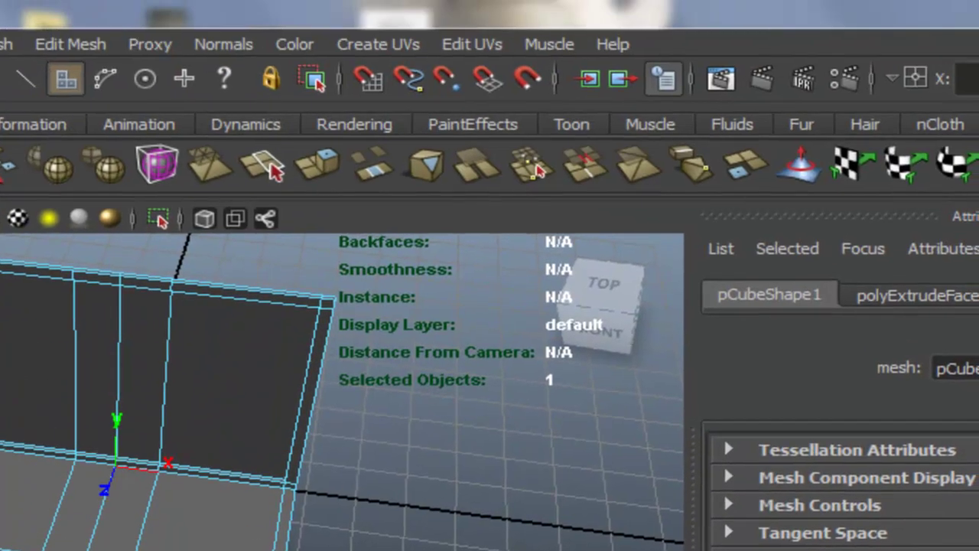
{"action": "left_click", "coordinate": [99, 43]}
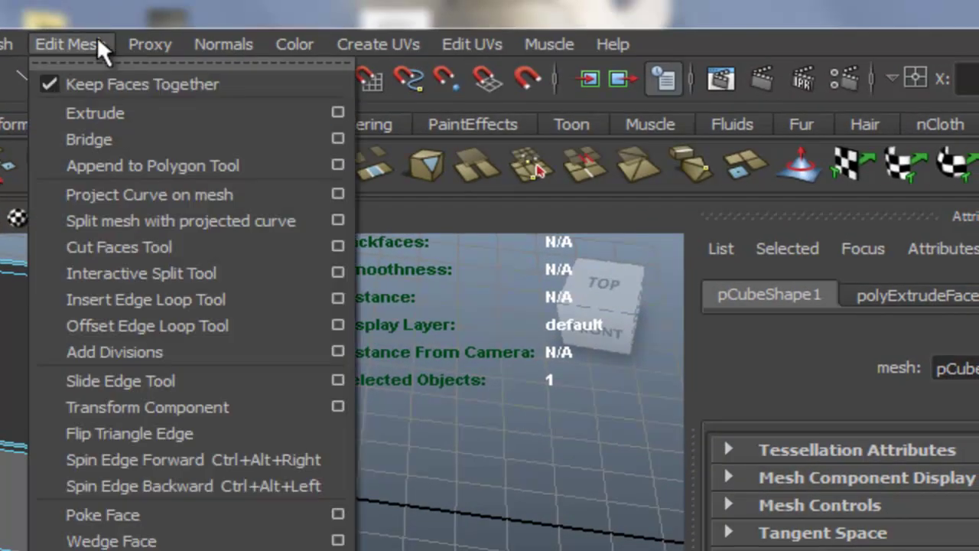
{"action": "left_click", "coordinate": [112, 122]}
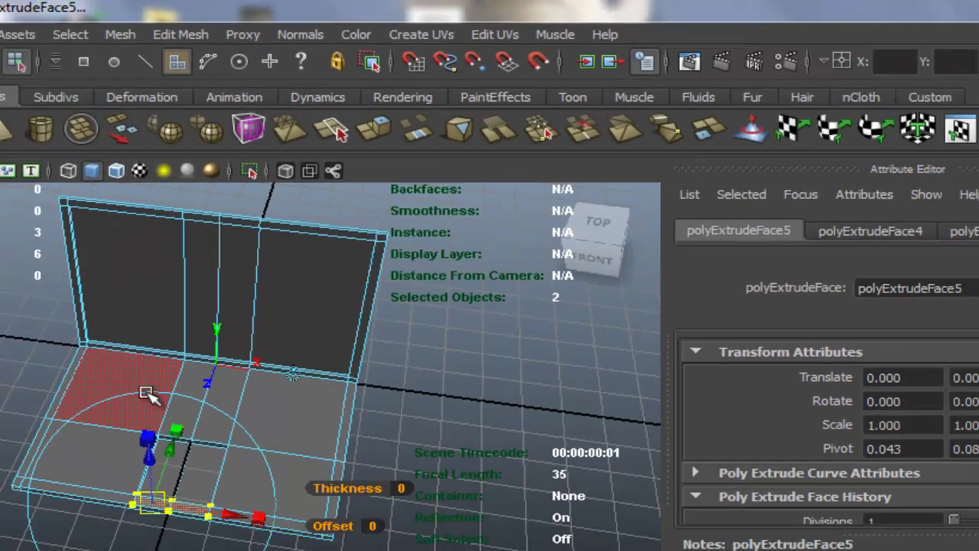
- Extrude the front middle face of the base and adjust the extrusion from a side view
{"action": "left_click", "coordinate": [338, 251]}
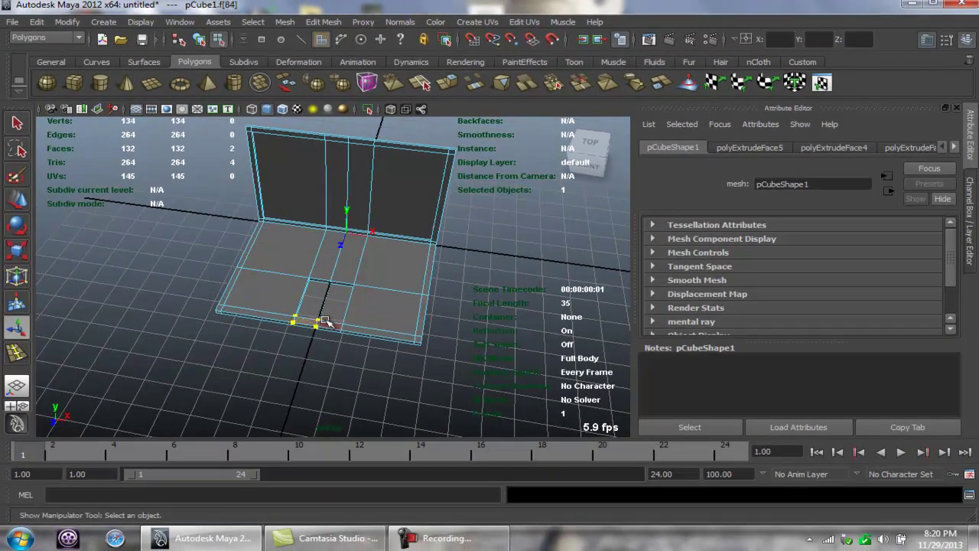
{"action": "left_click", "coordinate": [325, 23]}
{"action": "left_click", "coordinate": [334, 57]}
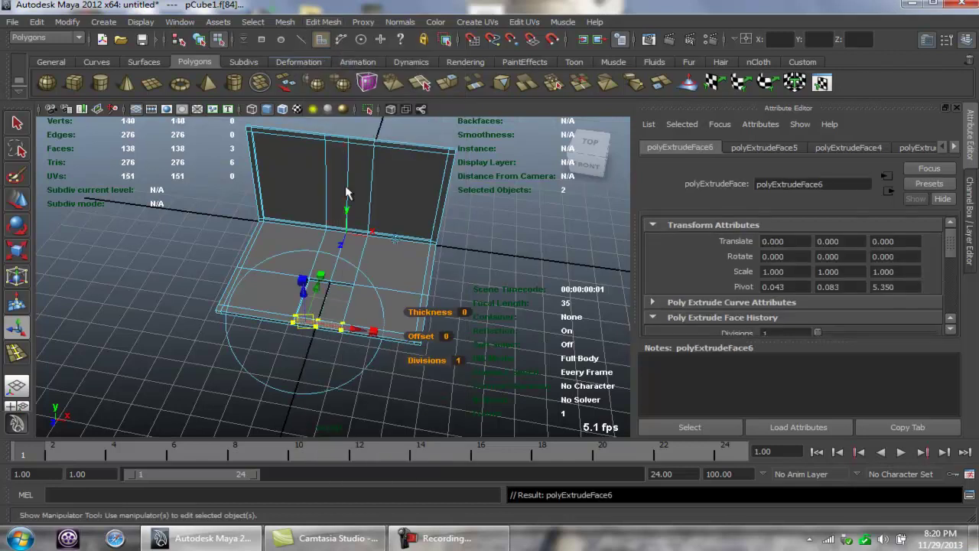
{"action": "left_click", "coordinate": [303, 294]}
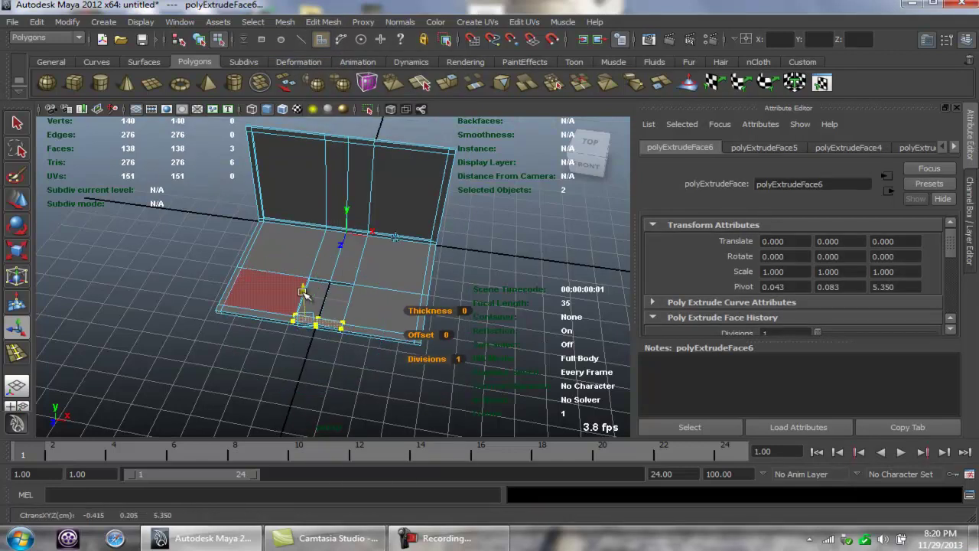
{"action": "left_click", "coordinate": [577, 153]}
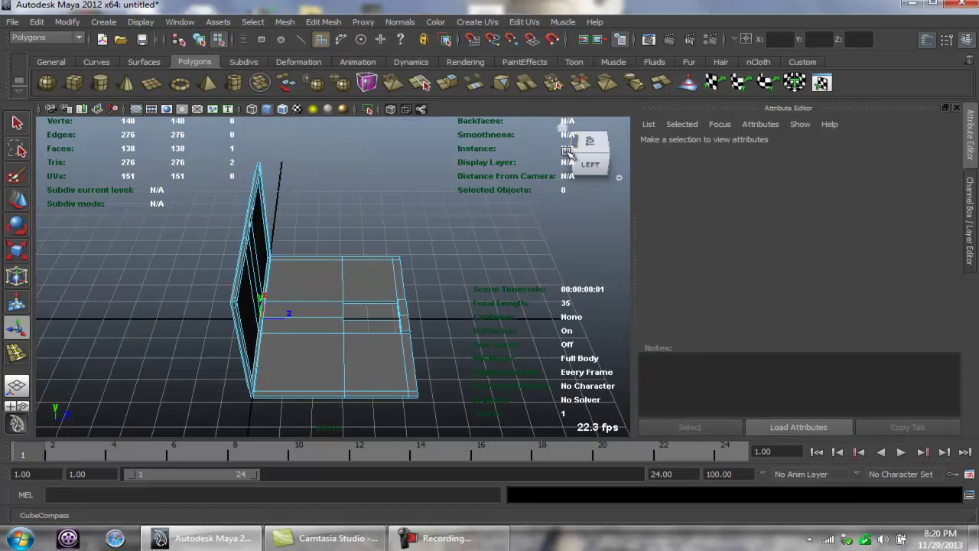
{"action": "left_click", "coordinate": [324, 22]}
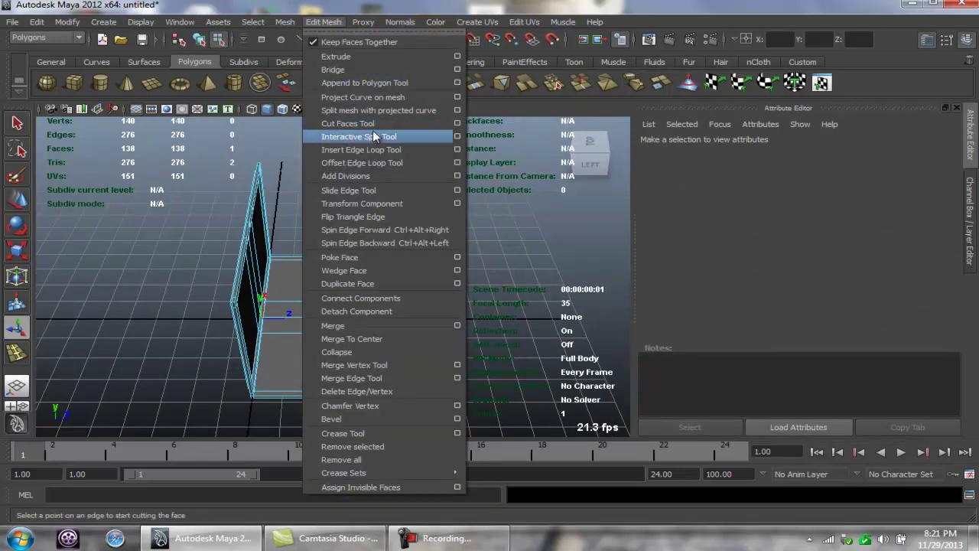
- Insert rows and columns of edge loops across the base to make a dense 404-face grid
{"action": "left_click", "coordinate": [377, 150]}
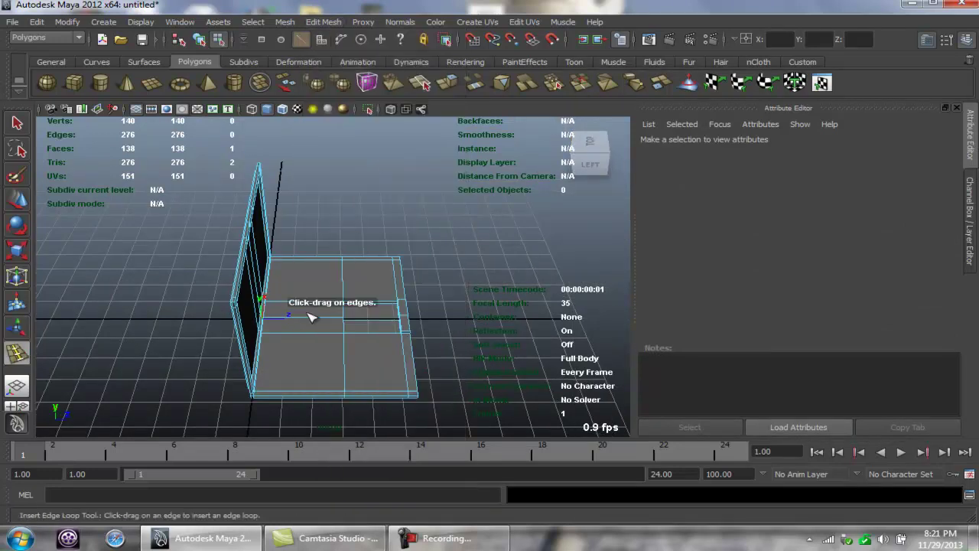
{"action": "left_click", "coordinate": [269, 394]}
{"action": "left_click_drag", "start_coordinate": [306, 394], "coordinate": [317, 394]}
{"action": "left_click", "coordinate": [316, 394]}
{"action": "left_click", "coordinate": [323, 394]}
{"action": "left_click_drag", "start_coordinate": [257, 324], "coordinate": [263, 354]}
{"action": "left_click", "coordinate": [263, 337]}
{"action": "left_click", "coordinate": [266, 303]}
{"action": "left_click", "coordinate": [276, 273]}
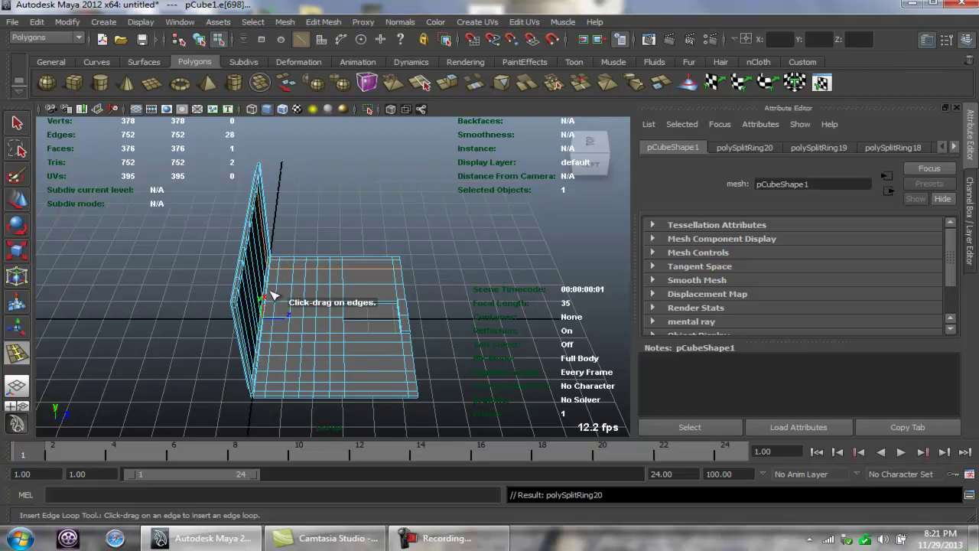
{"action": "left_click", "coordinate": [271, 294]}
{"action": "left_click", "coordinate": [589, 147]}
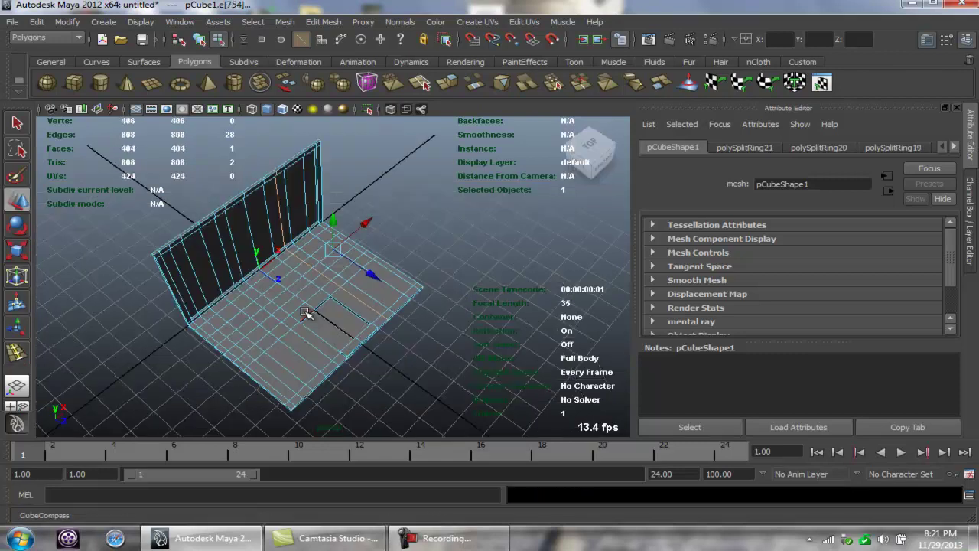
{"action": "right_click", "coordinate": [305, 314]}
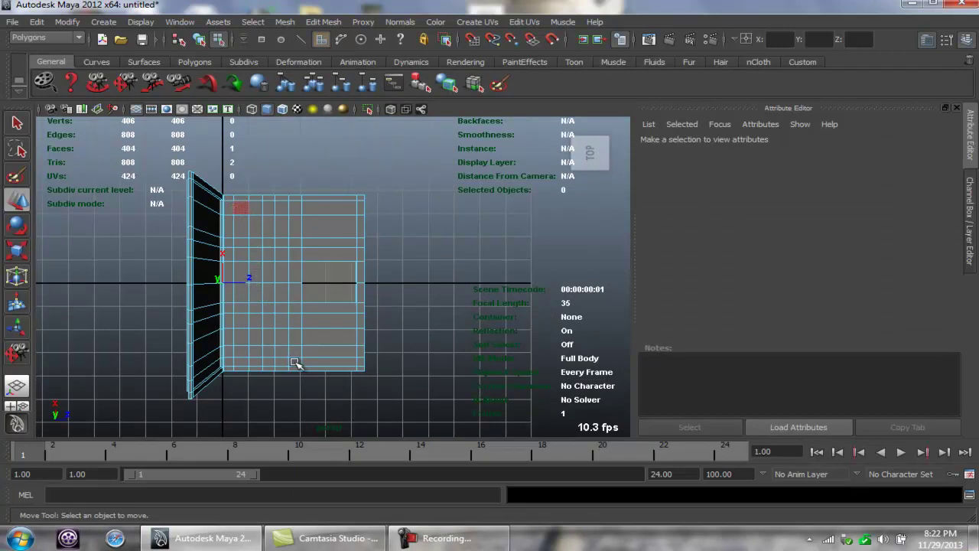
- Extrude the key-area grid faces with Keep Faces Together off, raising them into separate keys
{"action": "left_click_drag", "start_coordinate": [296, 364], "coordinate": [216, 192]}
{"action": "left_click", "coordinate": [323, 21]}
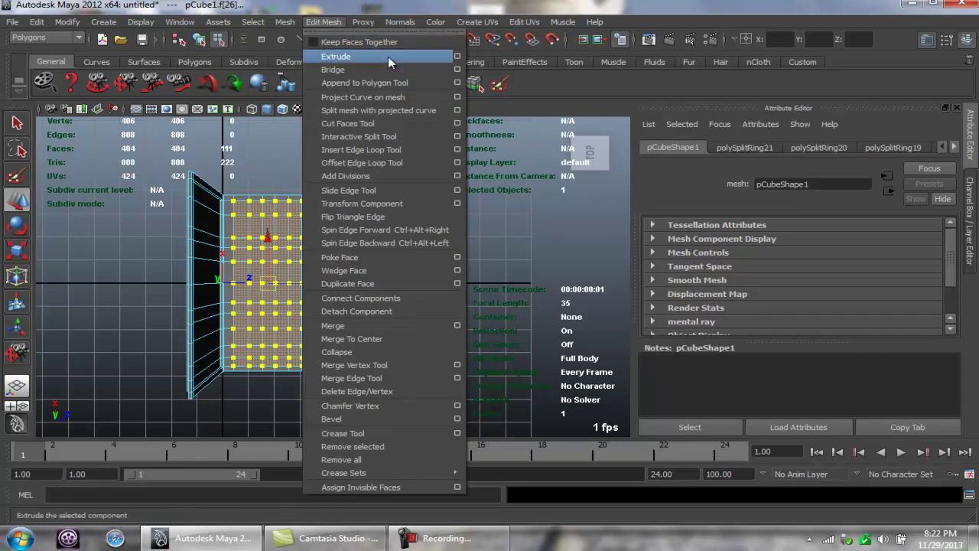
{"action": "left_click", "coordinate": [388, 56]}
{"action": "left_click", "coordinate": [586, 152]}
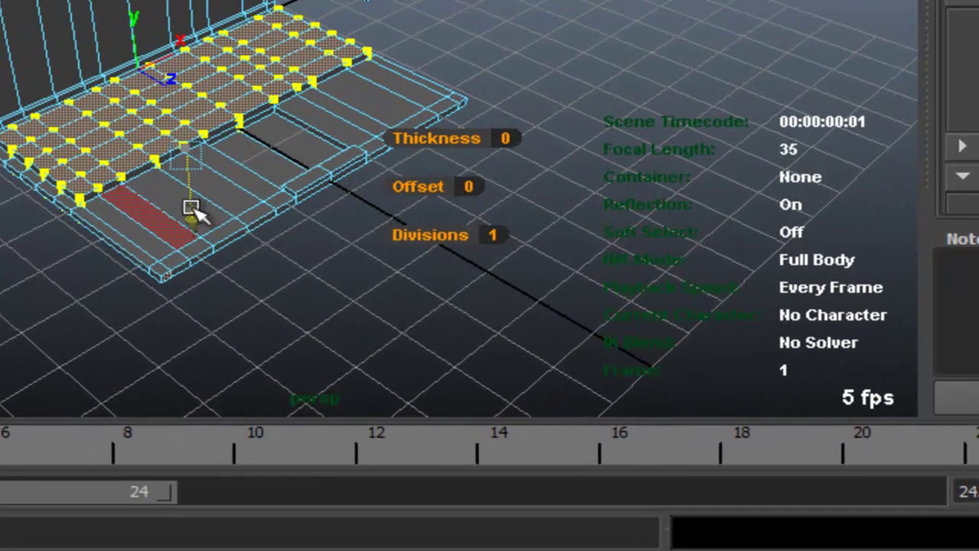
{"action": "left_click", "coordinate": [193, 210]}
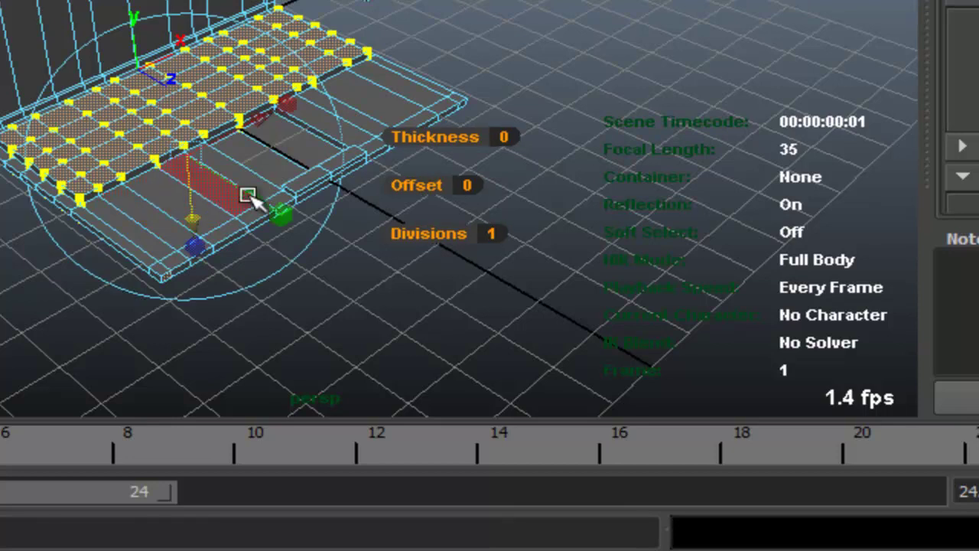
{"action": "mouse_move", "coordinate": [291, 104]}
{"action": "left_mouse_down"}
{"action": "mouse_move", "coordinate": [170, 155]}
{"action": "mouse_move", "coordinate": [225, 168]}
{"action": "mouse_move", "coordinate": [145, 162]}
{"action": "left_mouse_up"}
{"action": "left_click", "coordinate": [536, 8]}
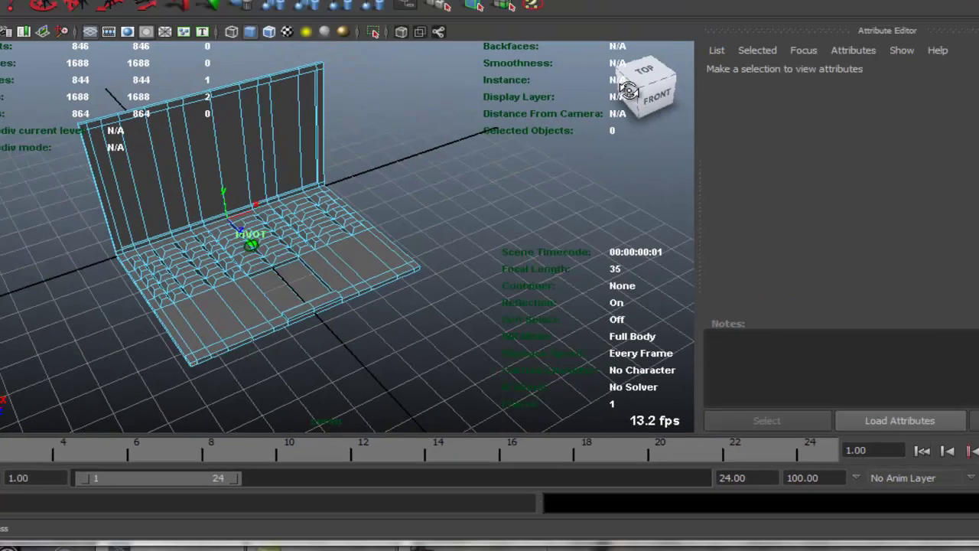
{"action": "left_click", "coordinate": [629, 91]}
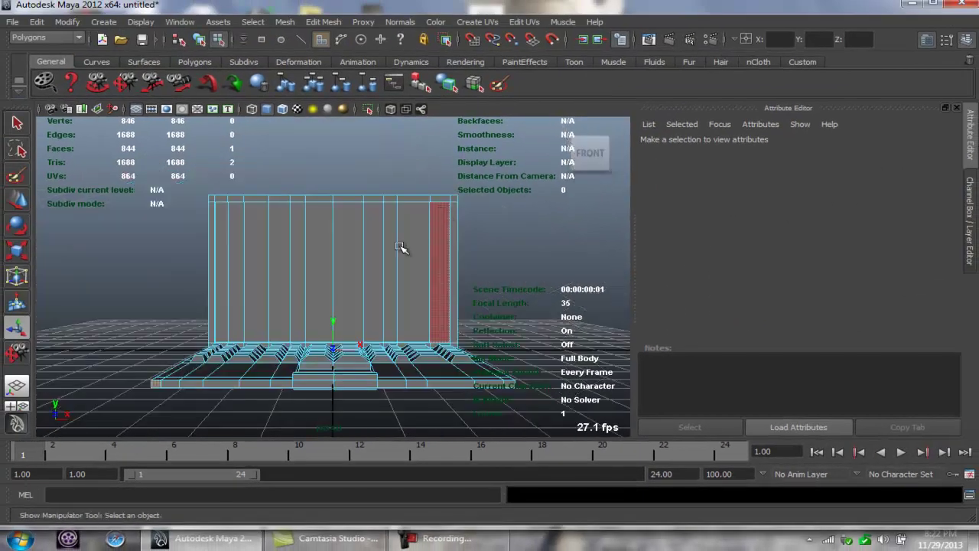
- Assign a new Blinn material (blinn4) to the screen faces and set its colour to black
{"action": "left_click", "coordinate": [223, 329]}
{"action": "left_click", "coordinate": [335, 287]}
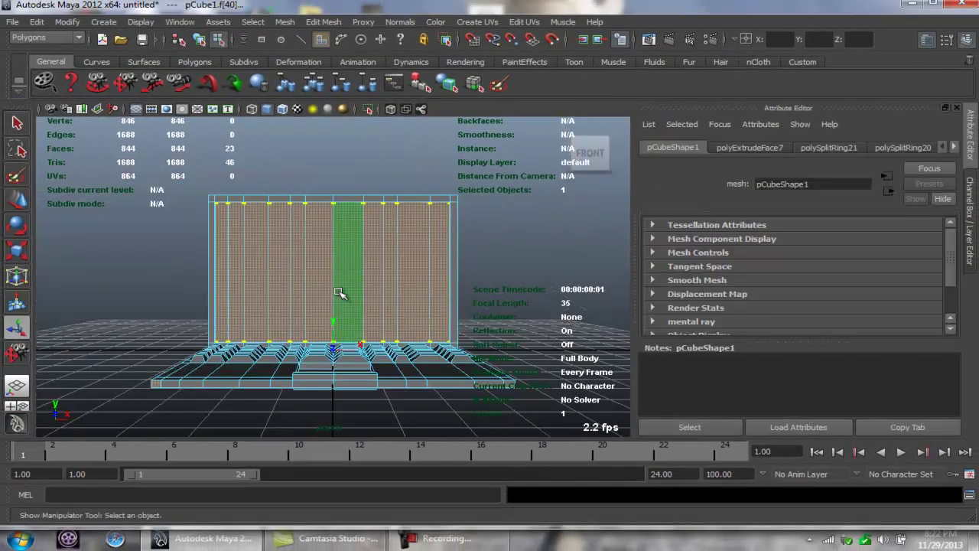
{"action": "right_click", "coordinate": [334, 286]}
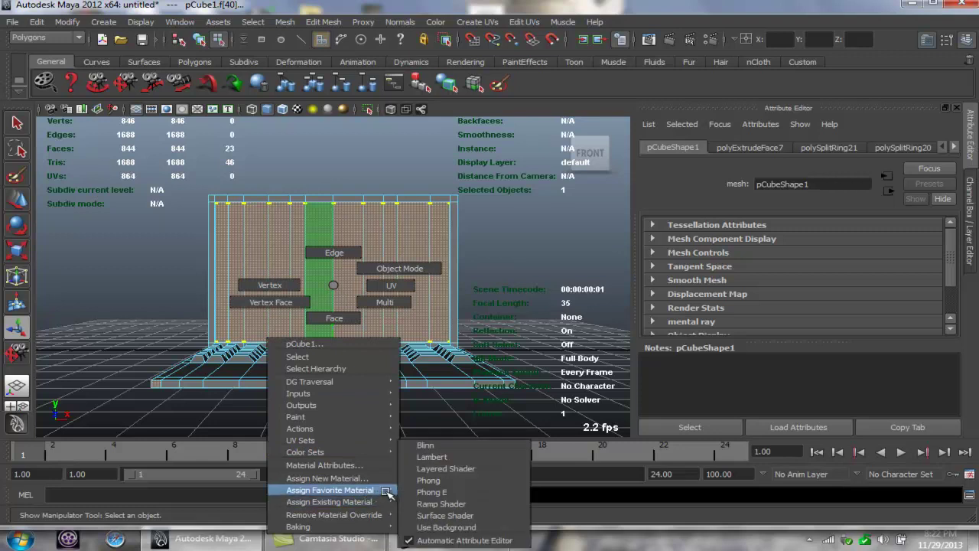
{"action": "mouse_move", "coordinate": [330, 502]}
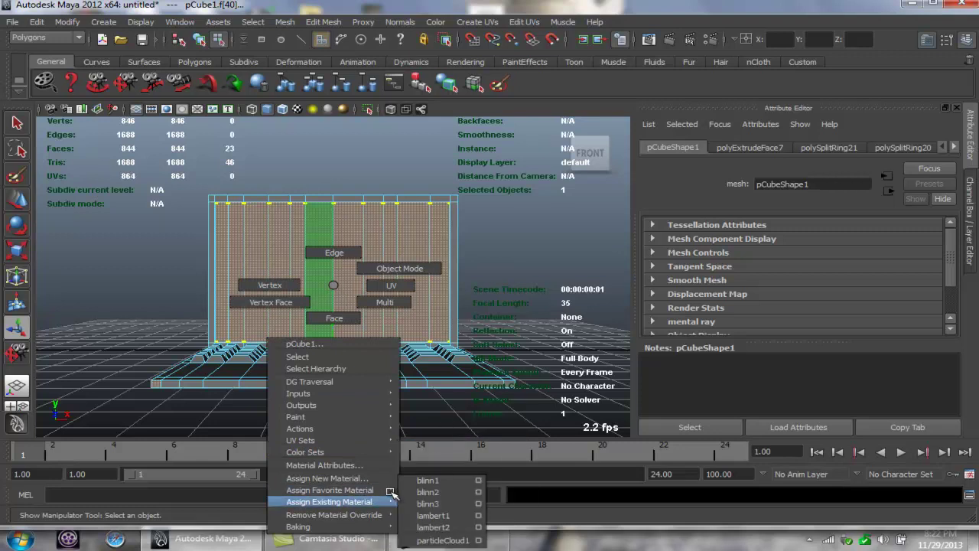
{"action": "left_click", "coordinate": [445, 444]}
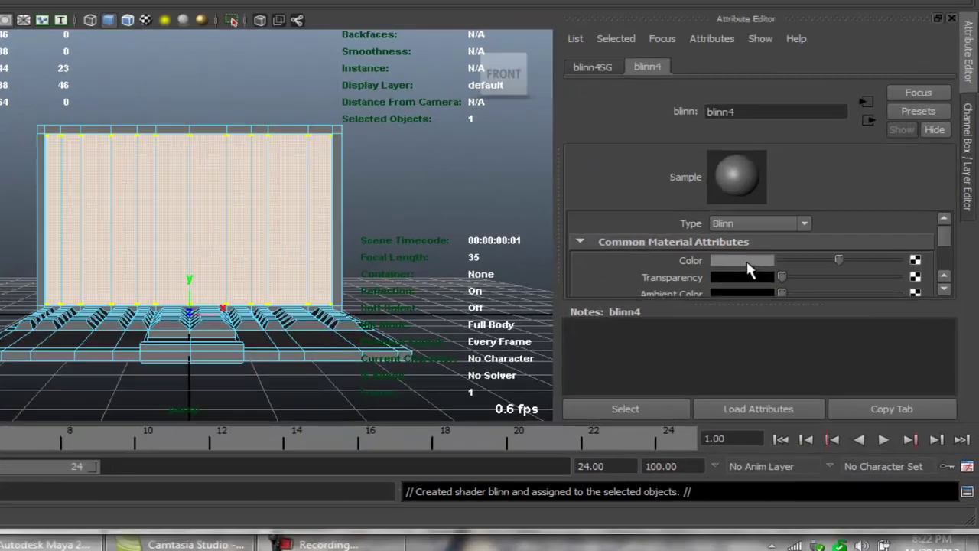
{"action": "left_click", "coordinate": [784, 305]}
{"action": "left_click_drag", "start_coordinate": [768, 361], "coordinate": [634, 389]}
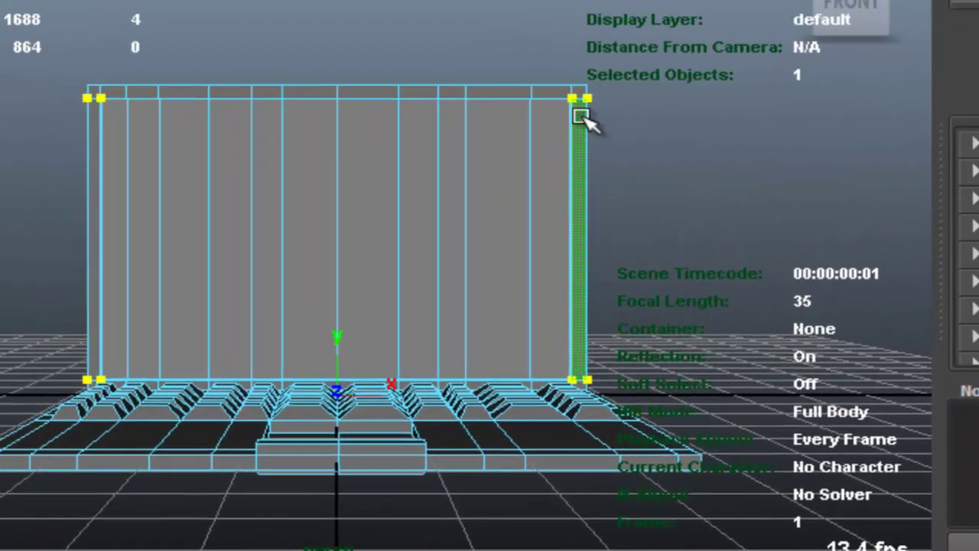
- Select the lid's right border and top corner faces
{"action": "left_click", "coordinate": [572, 90]}
{"action": "left_click", "coordinate": [580, 89], "text": "shift"}
{"action": "left_click", "coordinate": [533, 90], "text": "shift"}
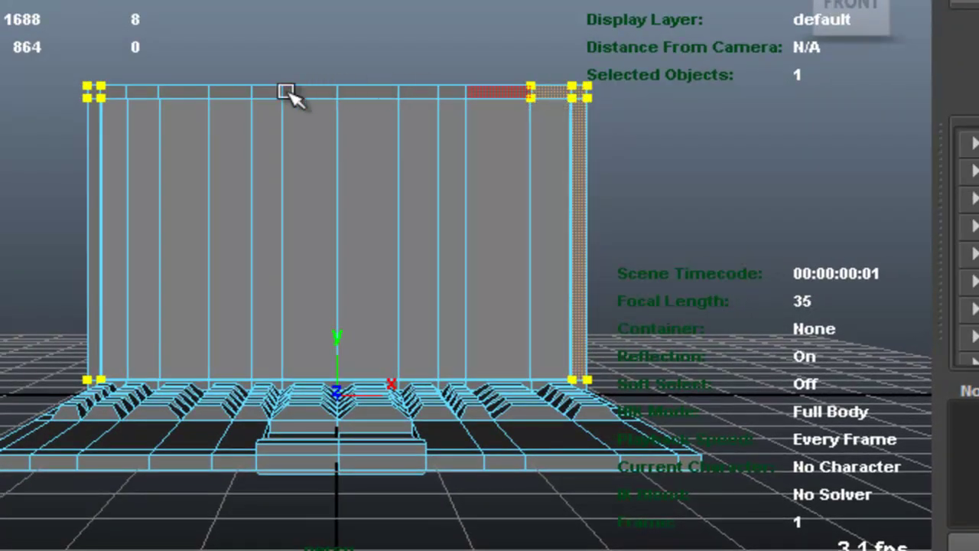
- Add the lid's top and left border rows and give them a new white Lambert, lambert3
{"action": "double_click", "coordinate": [87, 91], "text": "shift"}
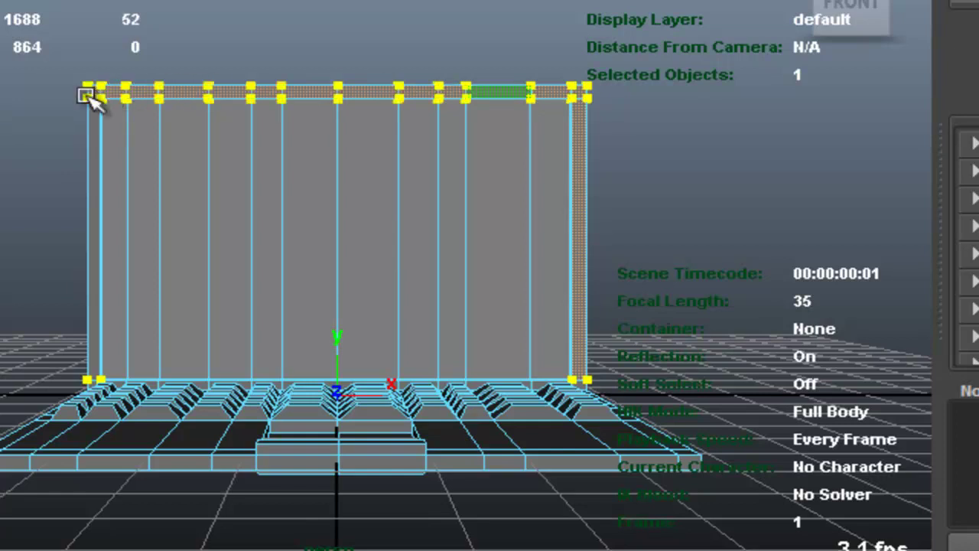
{"action": "left_click", "coordinate": [89, 105], "text": "shift"}
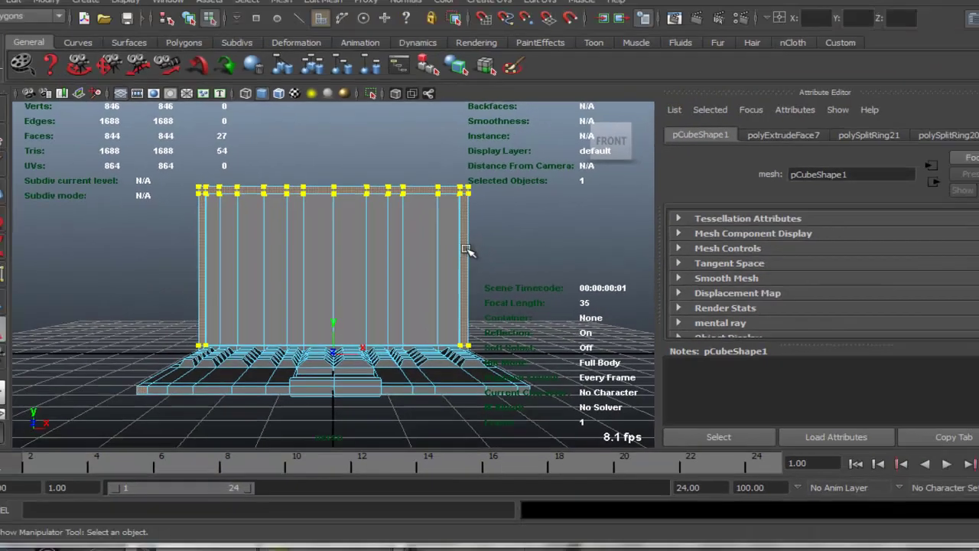
{"action": "right_click", "coordinate": [454, 254]}
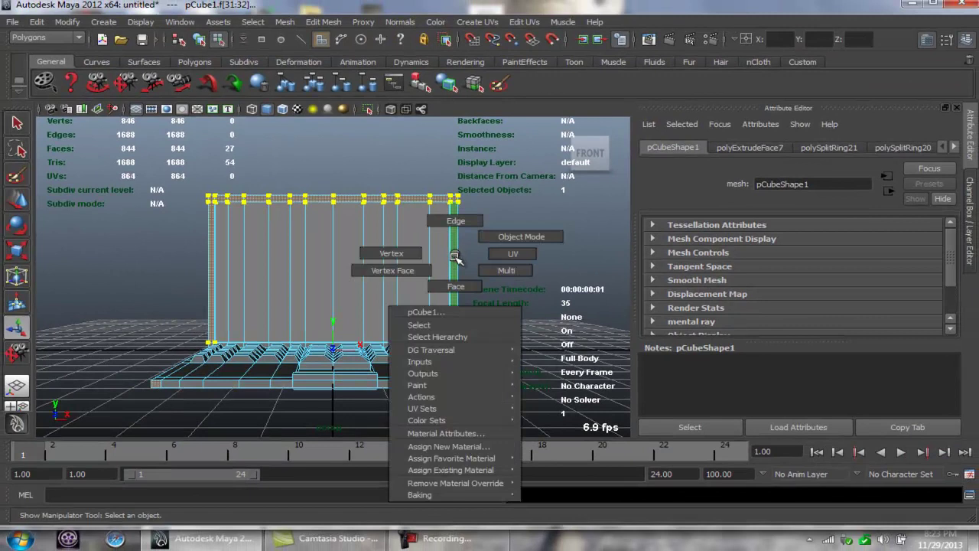
{"action": "left_click", "coordinate": [533, 453]}
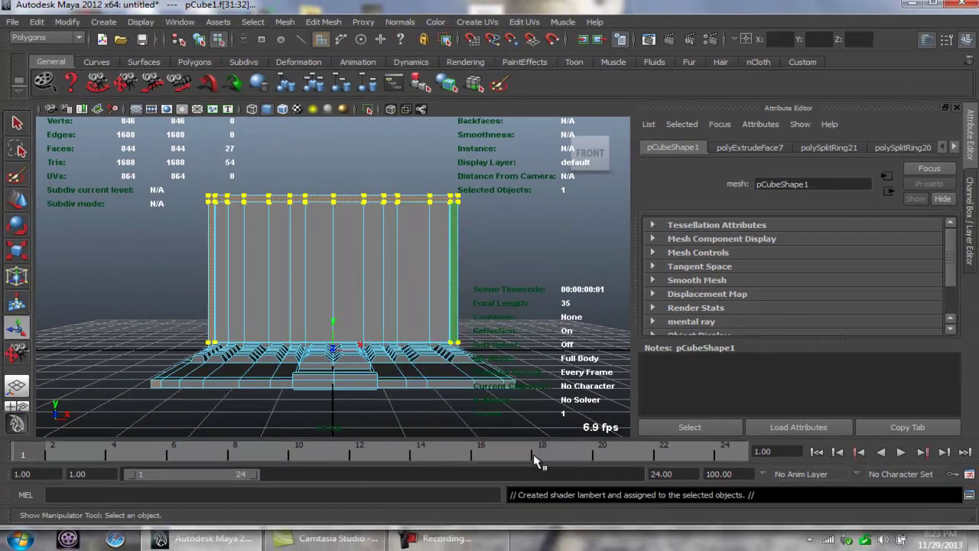
{"action": "left_click", "coordinate": [798, 305]}
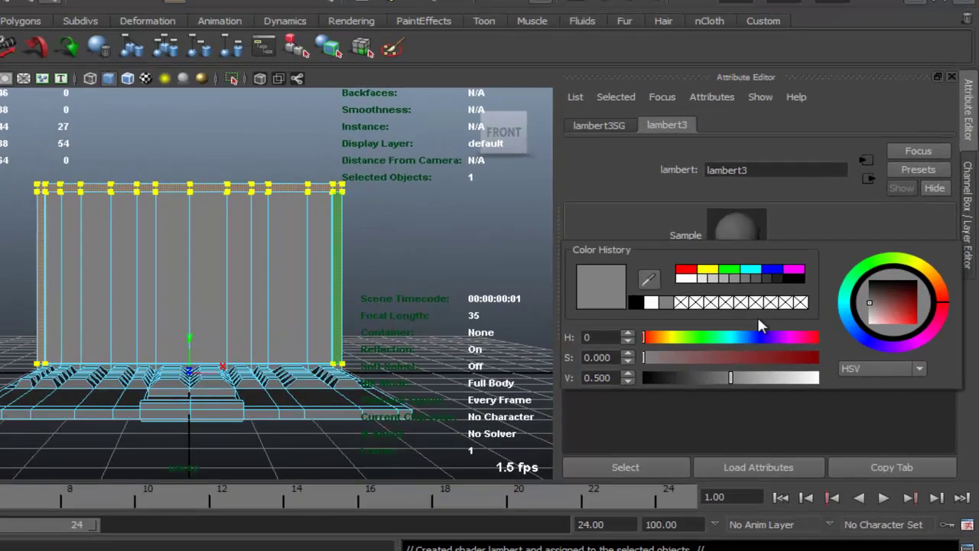
{"action": "left_click_drag", "start_coordinate": [731, 380], "coordinate": [841, 380]}
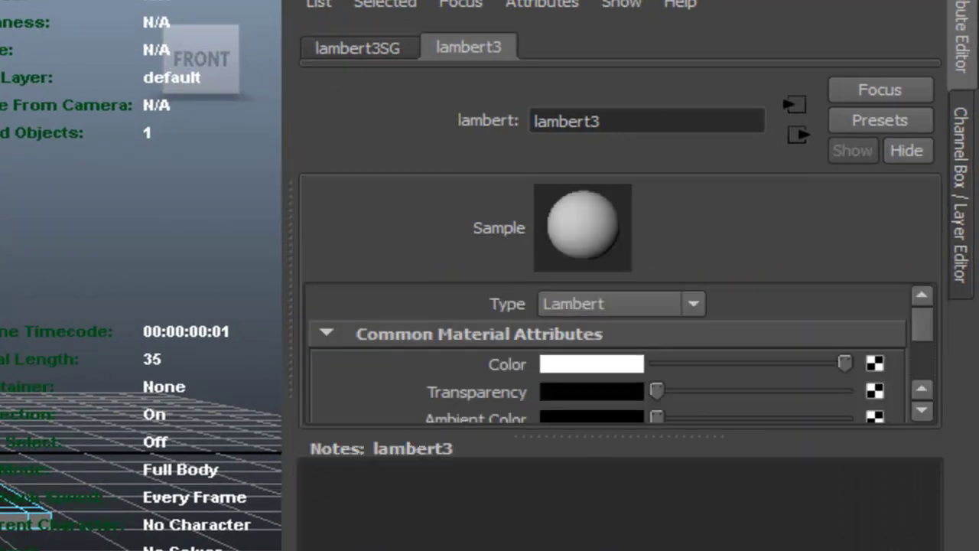
{"action": "mouse_move", "coordinate": [196, 92]}
{"action": "left_mouse_down"}
{"action": "mouse_move", "coordinate": [149, 109]}
{"action": "mouse_move", "coordinate": [148, 130]}
{"action": "left_mouse_up"}
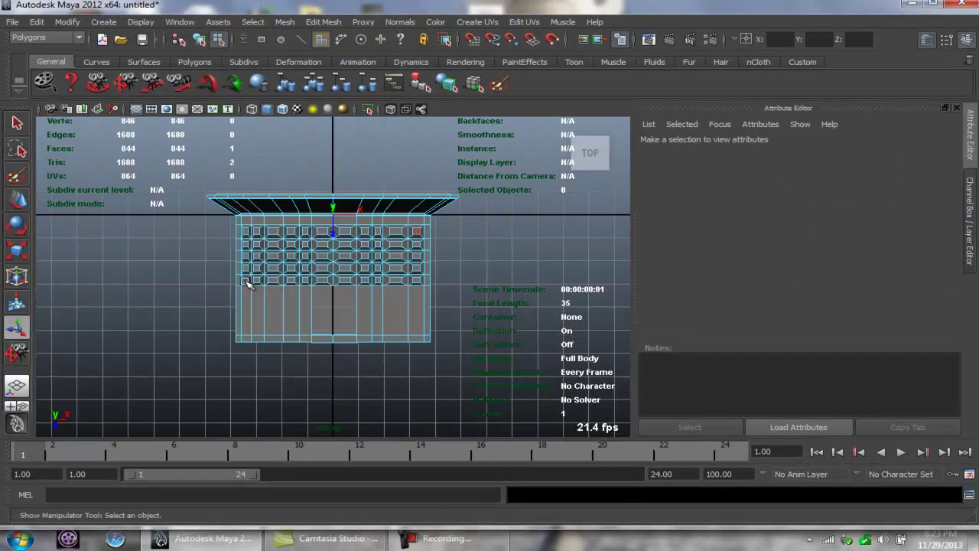
- Select the keyboard key faces and assign a new Lambert, lambert4, with its colour at V 0
{"action": "left_click_drag", "start_coordinate": [247, 283], "coordinate": [427, 222]}
{"action": "right_click", "coordinate": [339, 271]}
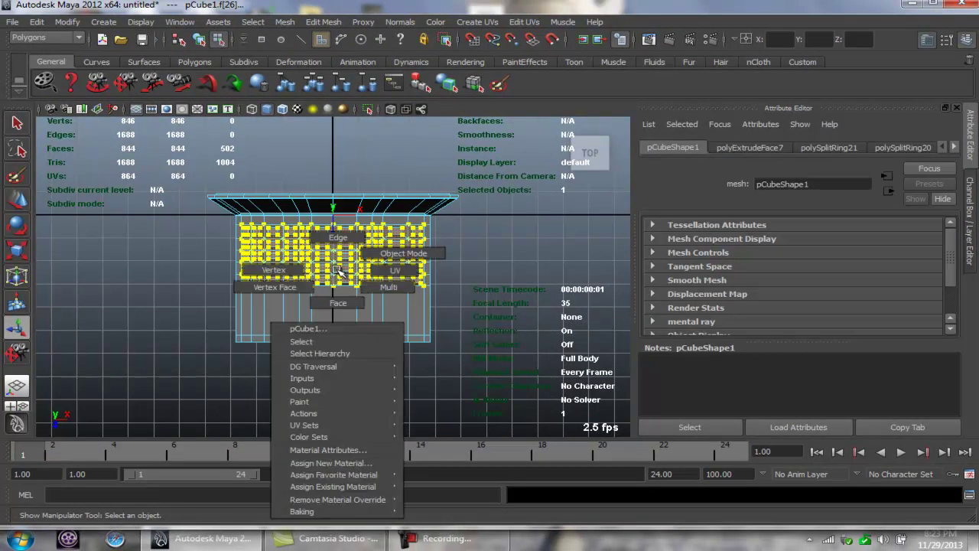
{"action": "mouse_move", "coordinate": [331, 463]}
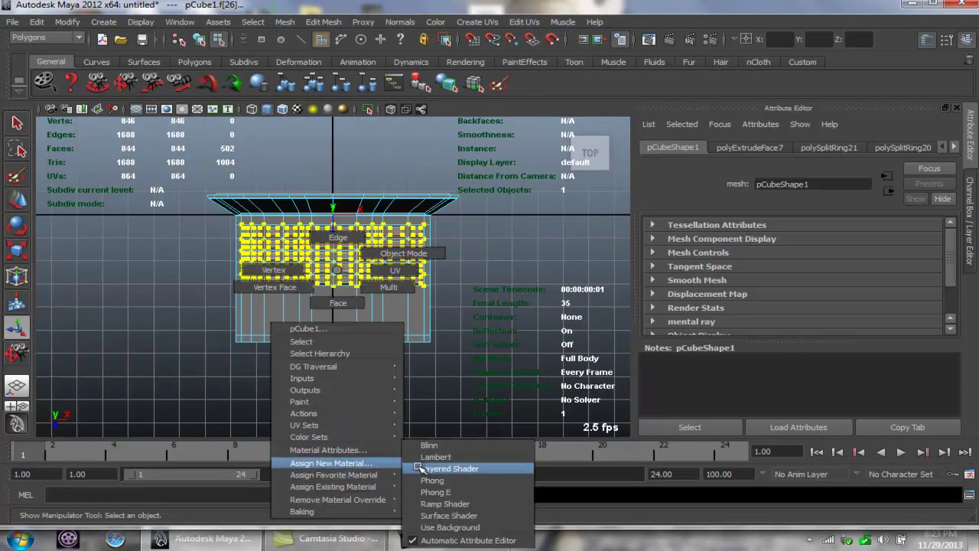
{"action": "left_click", "coordinate": [432, 458]}
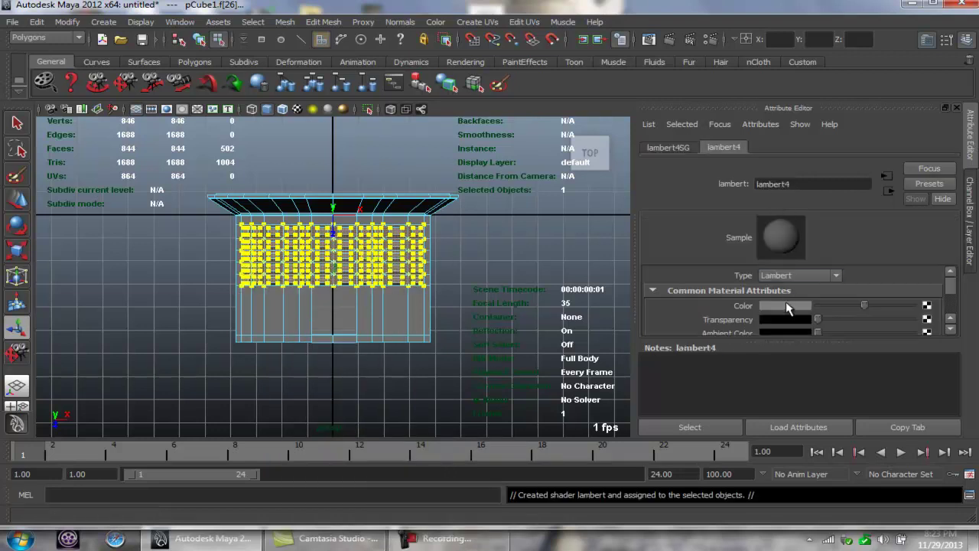
{"action": "left_click", "coordinate": [787, 306]}
{"action": "left_click_drag", "start_coordinate": [761, 357], "coordinate": [688, 357]}
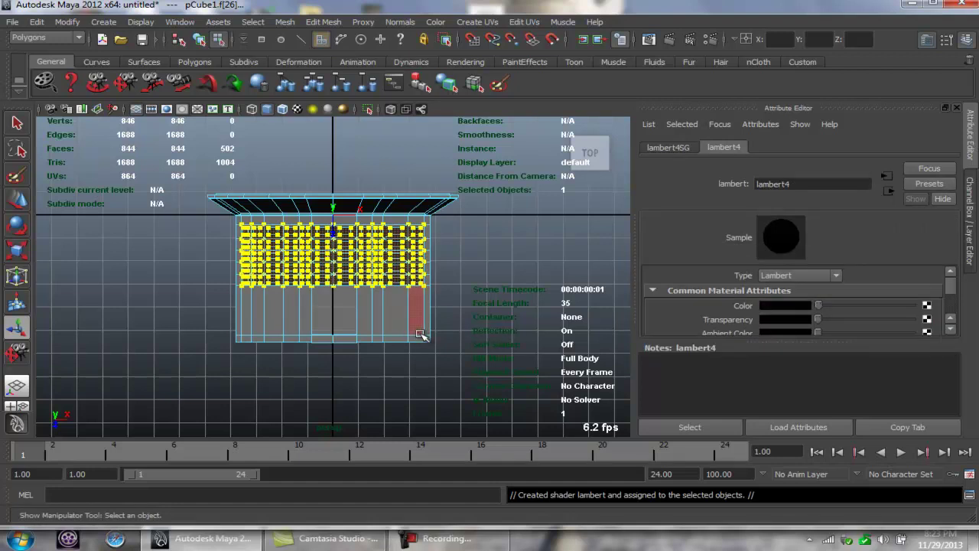
{"action": "left_click", "coordinate": [418, 330]}
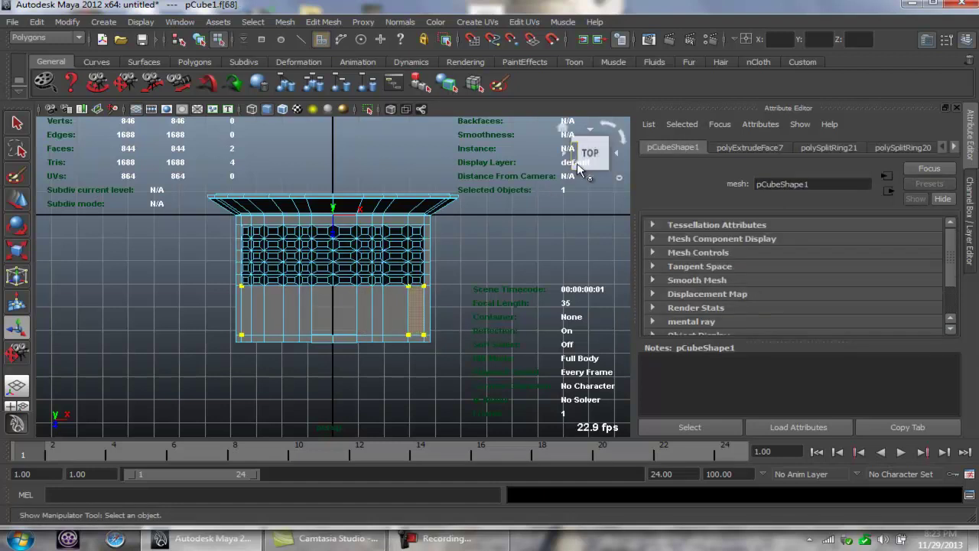
- Select the palm-rest faces around the touchpad and assign the existing white lambert3 material
{"action": "left_click", "coordinate": [579, 170]}
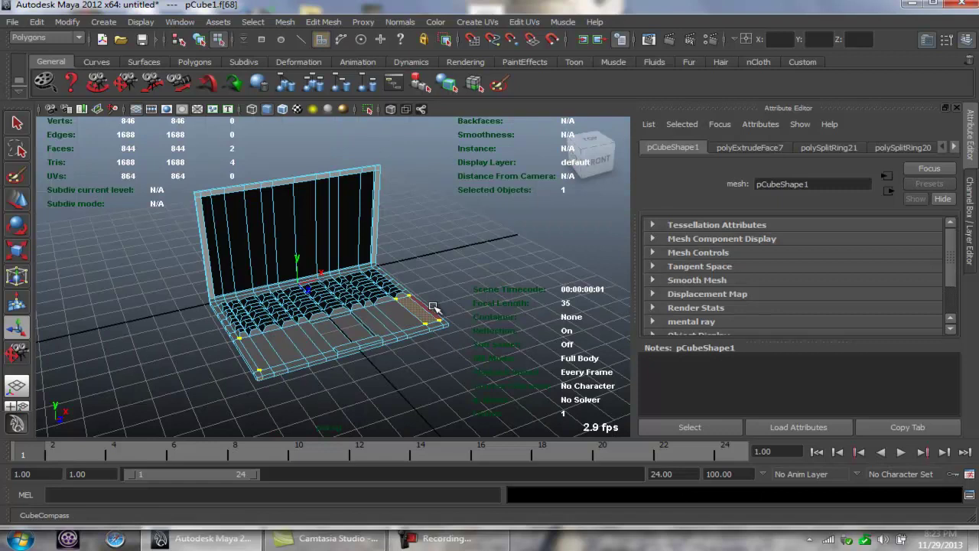
{"action": "left_click", "coordinate": [402, 312], "text": "shift"}
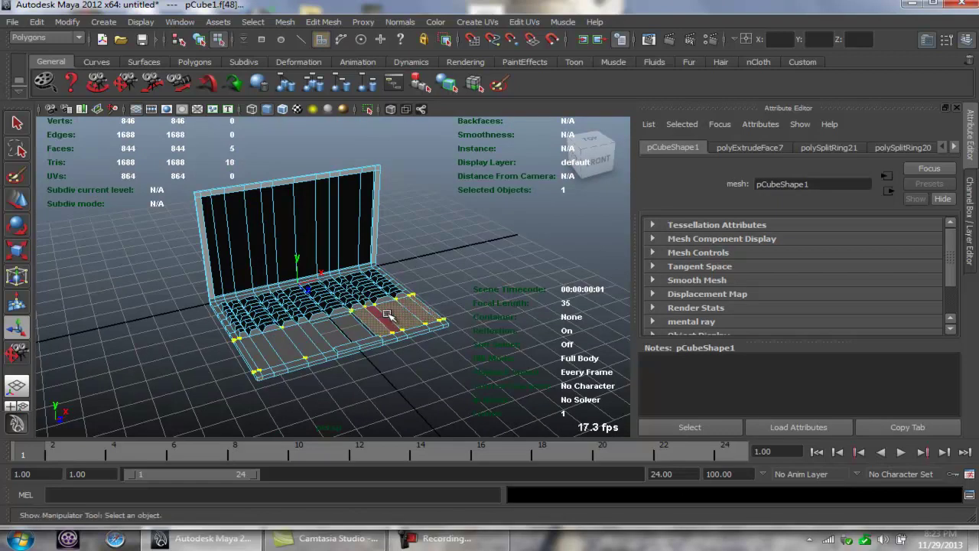
{"action": "left_click", "coordinate": [306, 340], "text": "shift"}
{"action": "left_click", "coordinate": [283, 344], "text": "shift"}
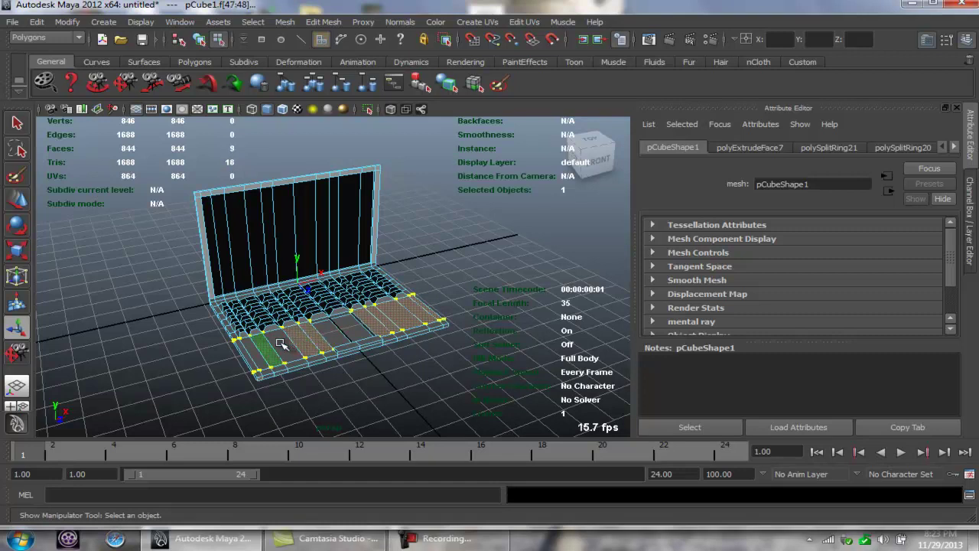
{"action": "left_click", "coordinate": [290, 343], "text": "shift"}
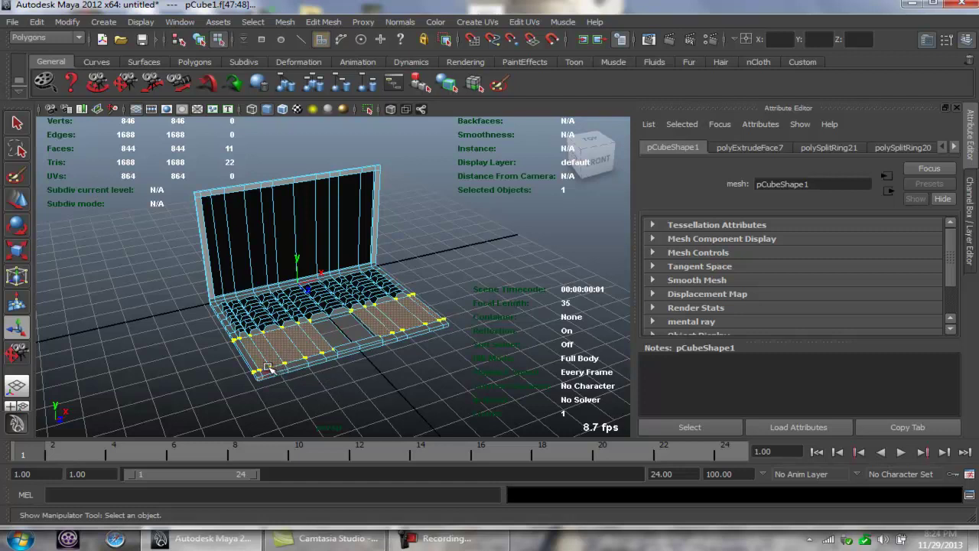
{"action": "left_click_drag", "start_coordinate": [280, 367], "coordinate": [210, 239], "text": "alt"}
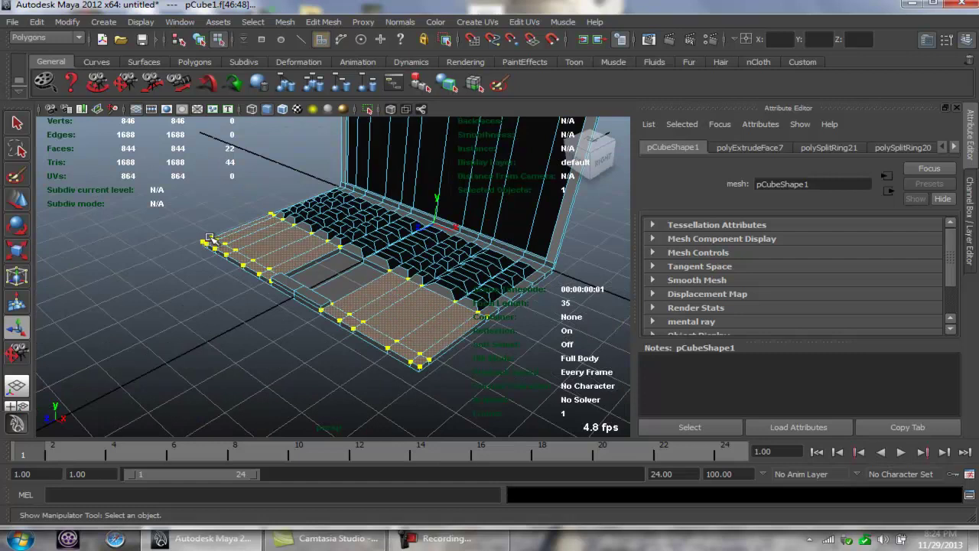
{"action": "right_click_drag", "start_coordinate": [390, 300], "coordinate": [516, 517]}
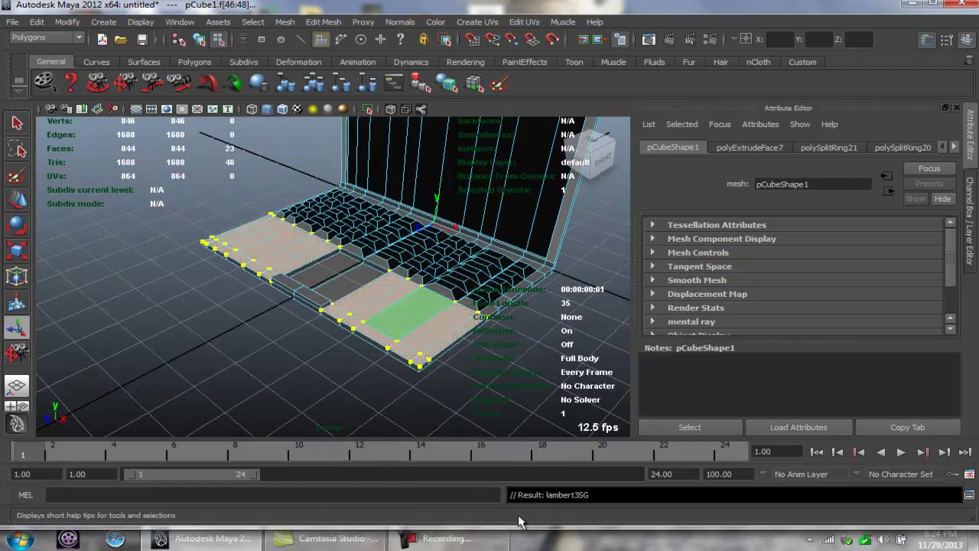
{"action": "left_click", "coordinate": [312, 337]}
- Give the touchpad faces a dark Blinn material (blinn4) so the touchpad shows black
{"action": "left_click_drag", "start_coordinate": [312, 338], "coordinate": [375, 280], "text": "alt"}
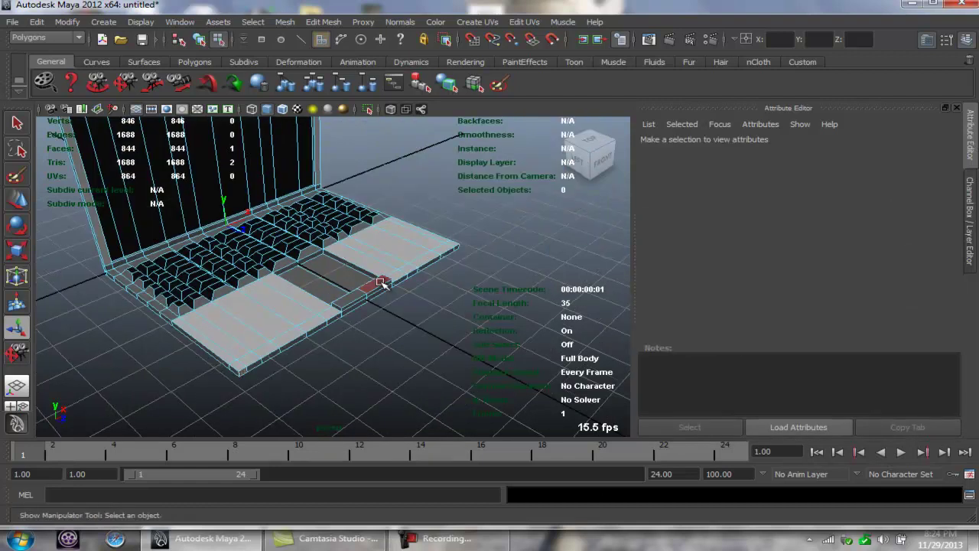
{"action": "left_click", "coordinate": [374, 285]}
{"action": "right_click", "coordinate": [327, 274]}
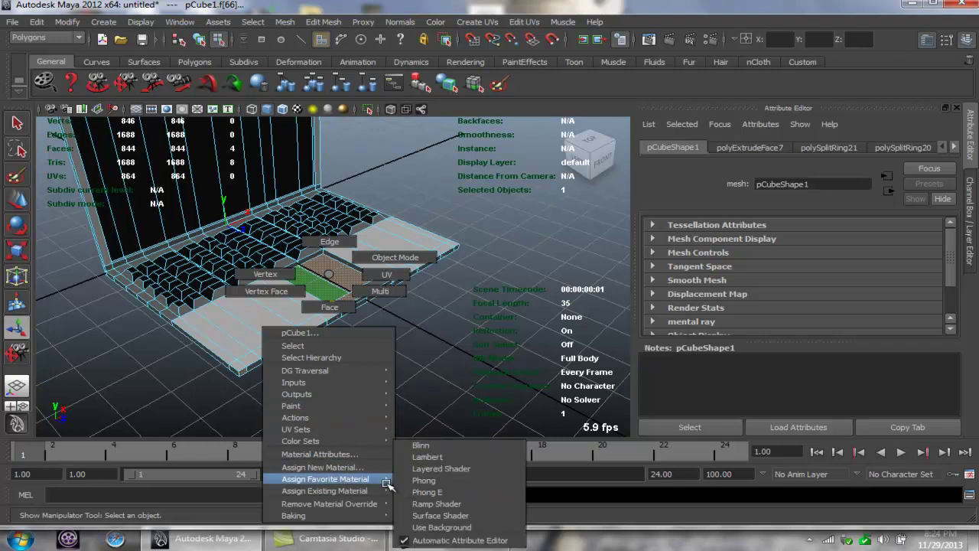
{"action": "mouse_move", "coordinate": [324, 490]}
{"action": "left_click", "coordinate": [443, 475]}
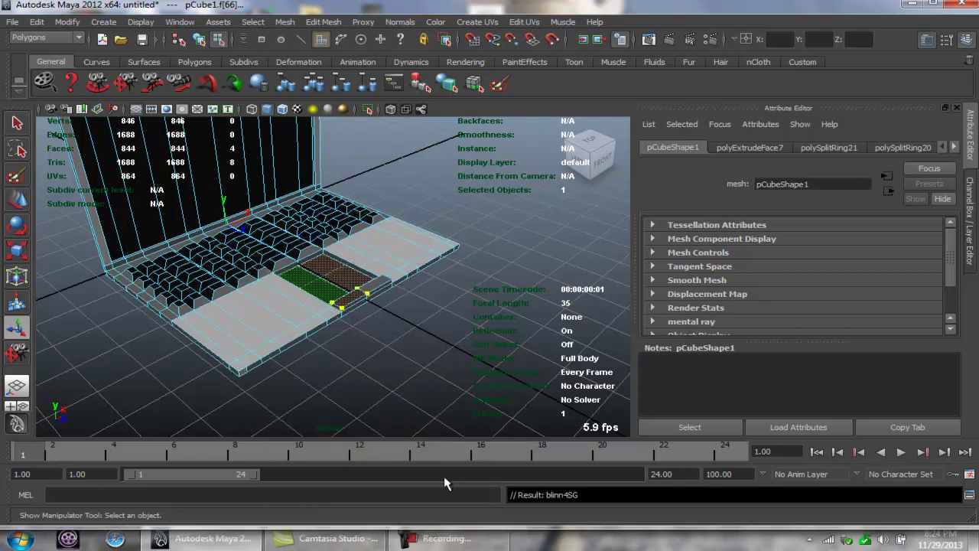
{"action": "left_click", "coordinate": [407, 328]}
{"action": "left_click", "coordinate": [587, 141]}
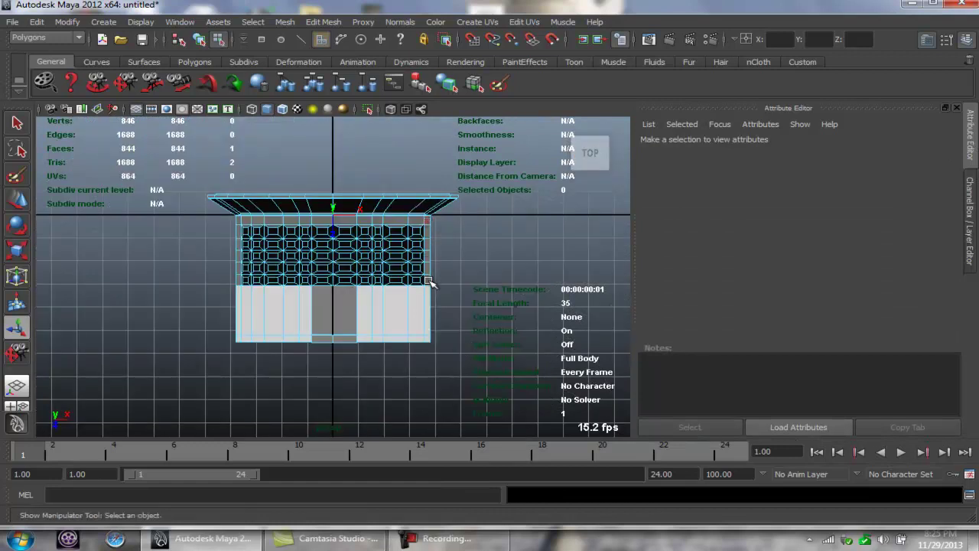
- Select the border faces around the keyboard and apply the black lambert4 material
{"action": "left_click", "coordinate": [430, 283]}
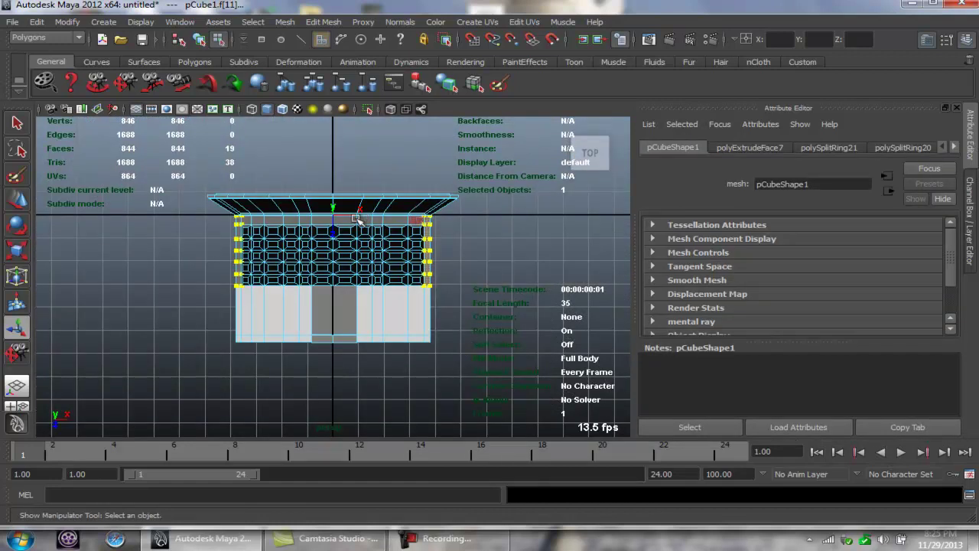
{"action": "double_click", "coordinate": [258, 220], "text": "shift"}
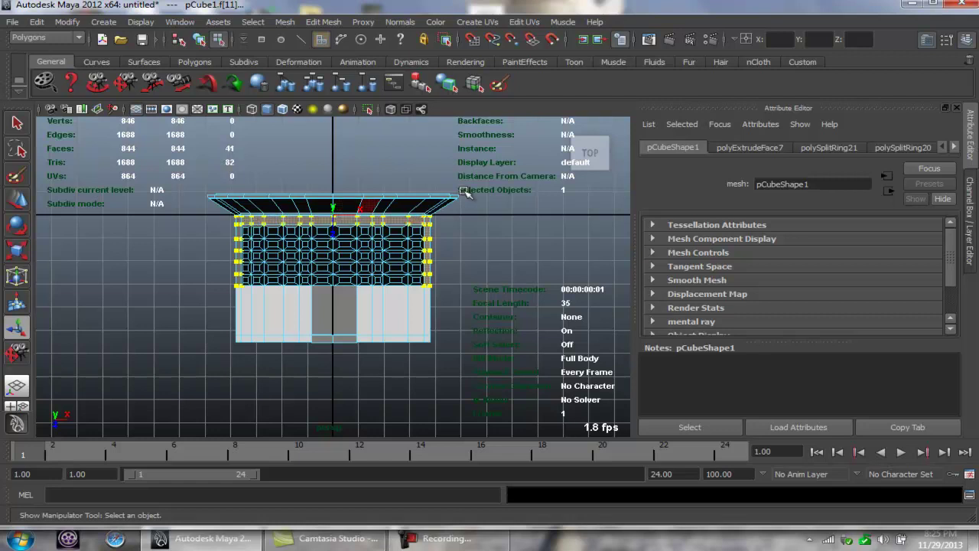
{"action": "right_click", "coordinate": [292, 298]}
{"action": "mouse_move", "coordinate": [136, 479]}
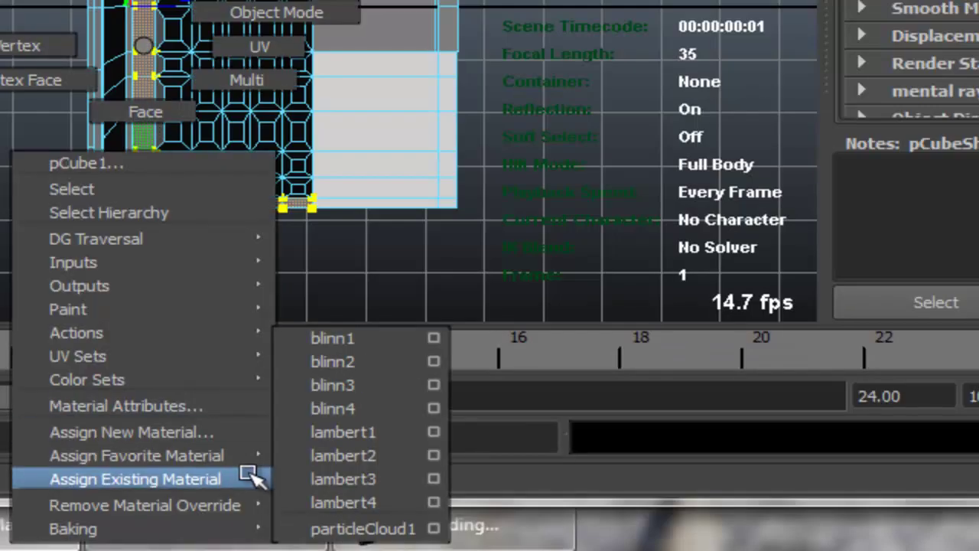
{"action": "left_click", "coordinate": [337, 502]}
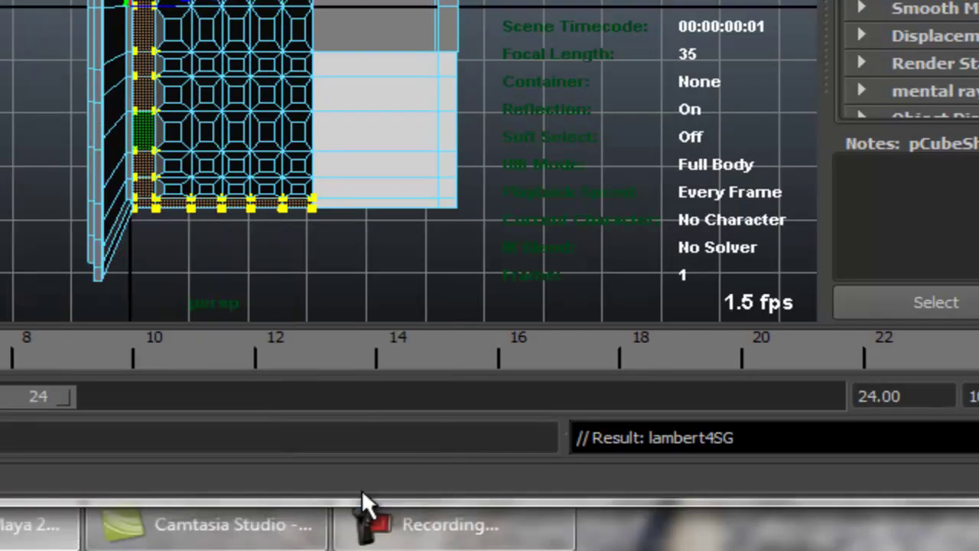
- Reassign those keyboard border faces to the black Blinn material (blinn3)
{"action": "right_click", "coordinate": [141, 195]}
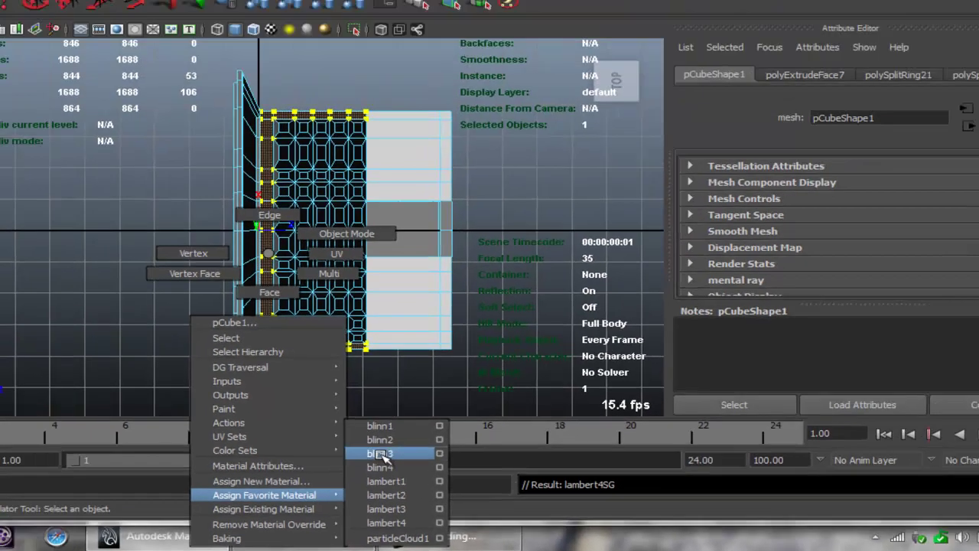
{"action": "mouse_move", "coordinate": [140, 455]}
{"action": "left_click", "coordinate": [382, 423]}
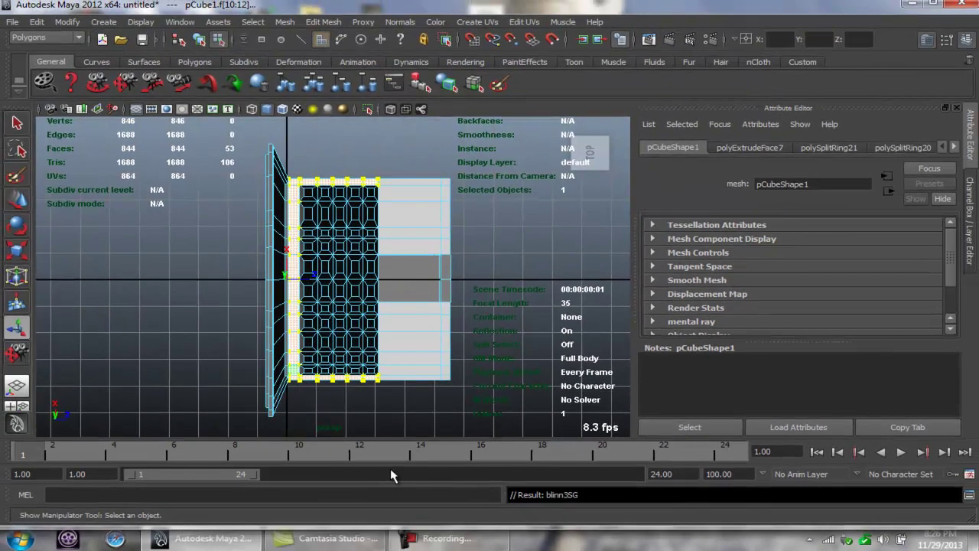
{"action": "left_click", "coordinate": [508, 317]}
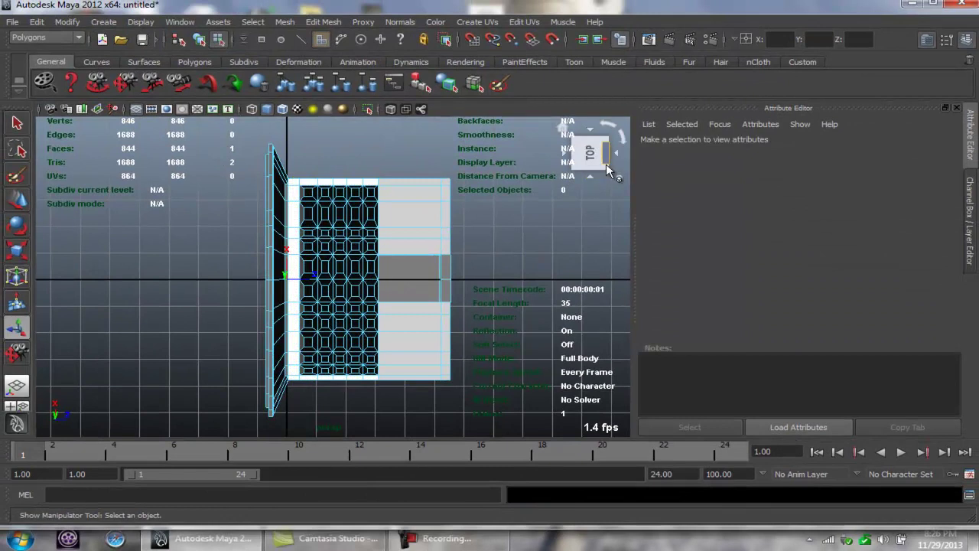
{"action": "left_click", "coordinate": [608, 170]}
- Return to Object Mode and inspect the shaded laptop from front, left and top views
{"action": "left_click_drag", "start_coordinate": [535, 285], "coordinate": [489, 287], "text": "alt"}
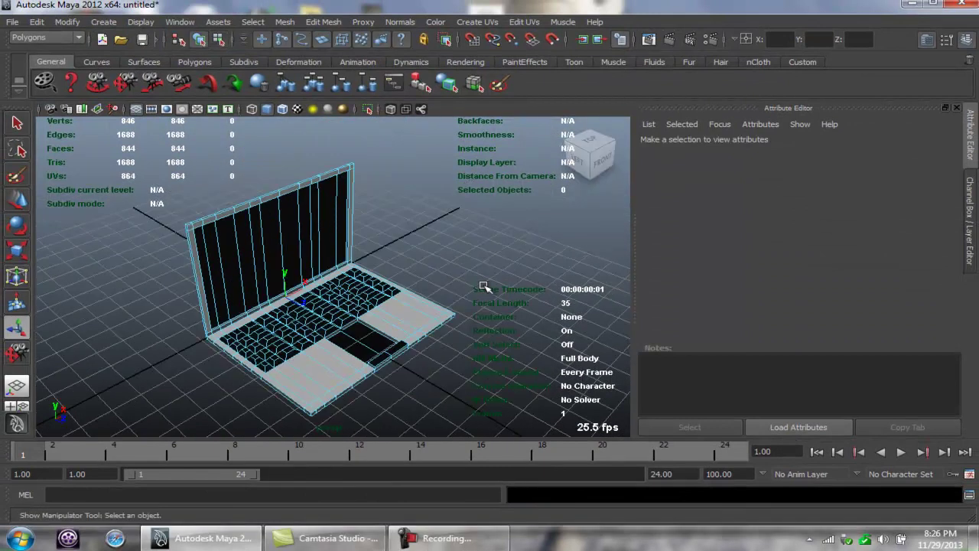
{"action": "right_click_drag", "start_coordinate": [326, 318], "coordinate": [309, 328]}
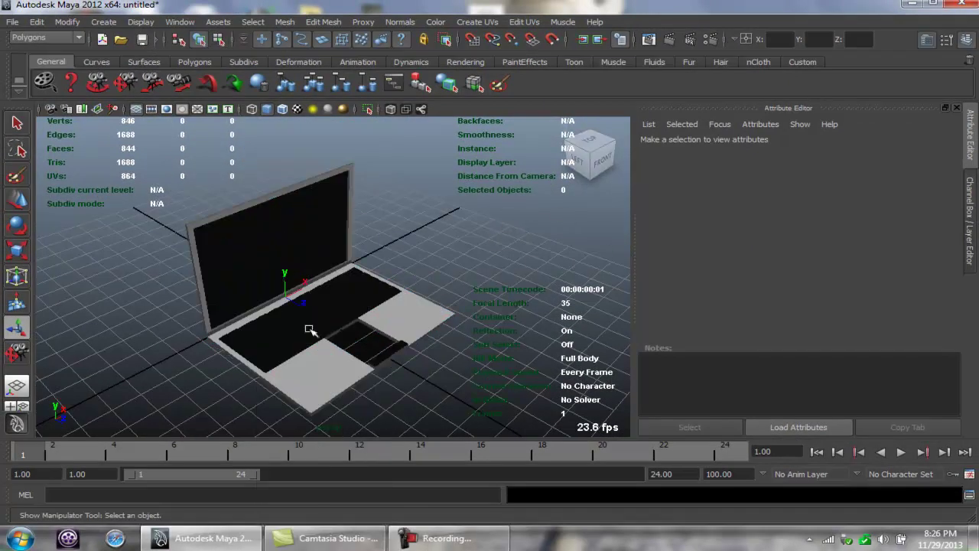
{"action": "left_click", "coordinate": [601, 159]}
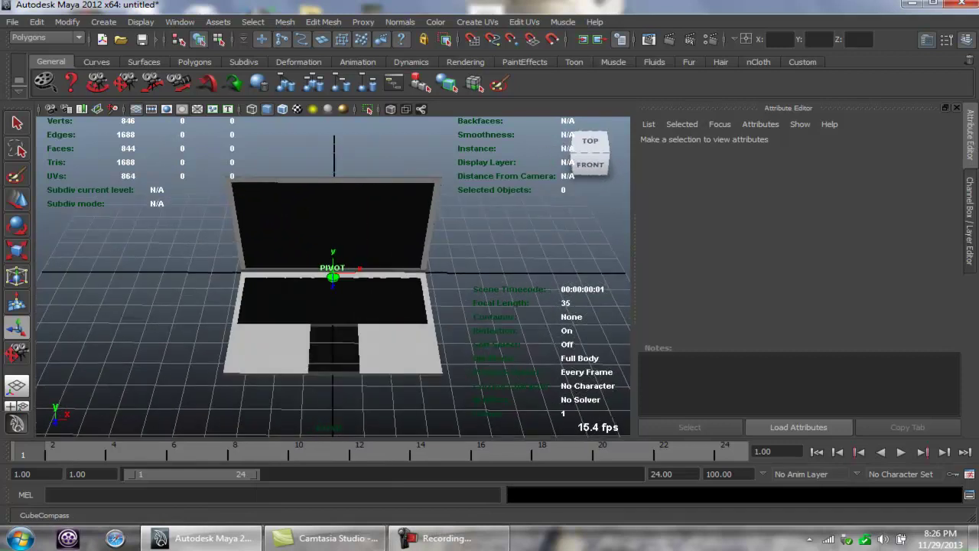
{"action": "left_click", "coordinate": [589, 153]}
{"action": "left_click", "coordinate": [589, 153]}
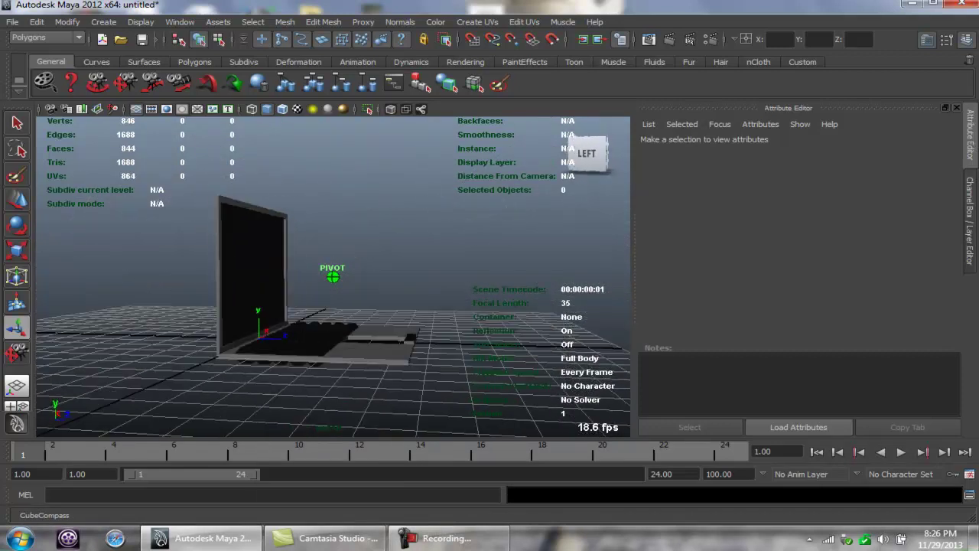
{"action": "left_click", "coordinate": [573, 157]}
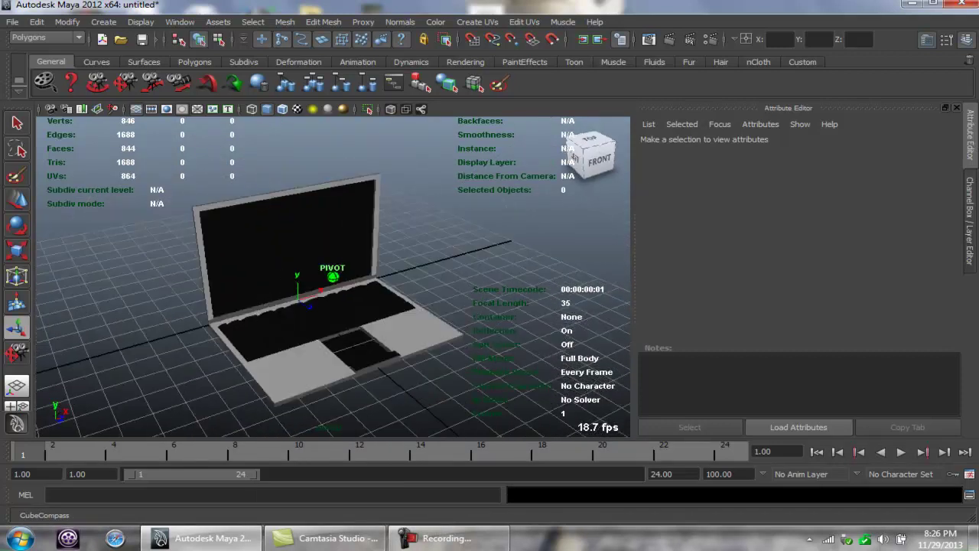
{"action": "left_click", "coordinate": [572, 157]}
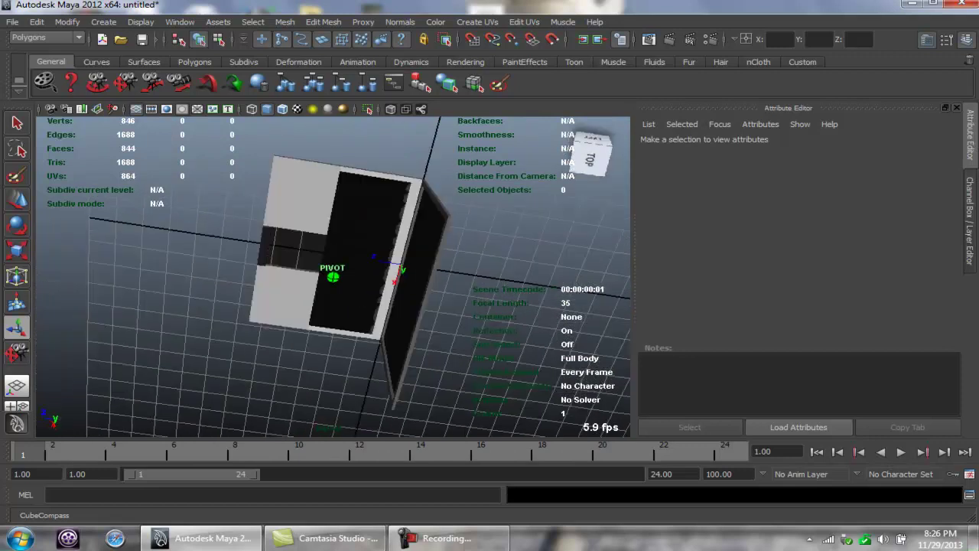
{"action": "left_click", "coordinate": [589, 153]}
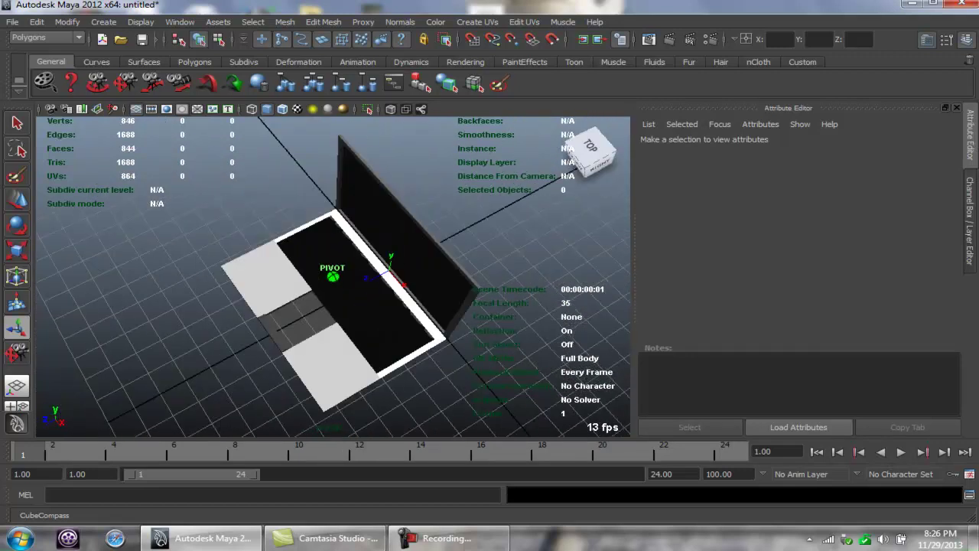
{"action": "left_click", "coordinate": [589, 153]}
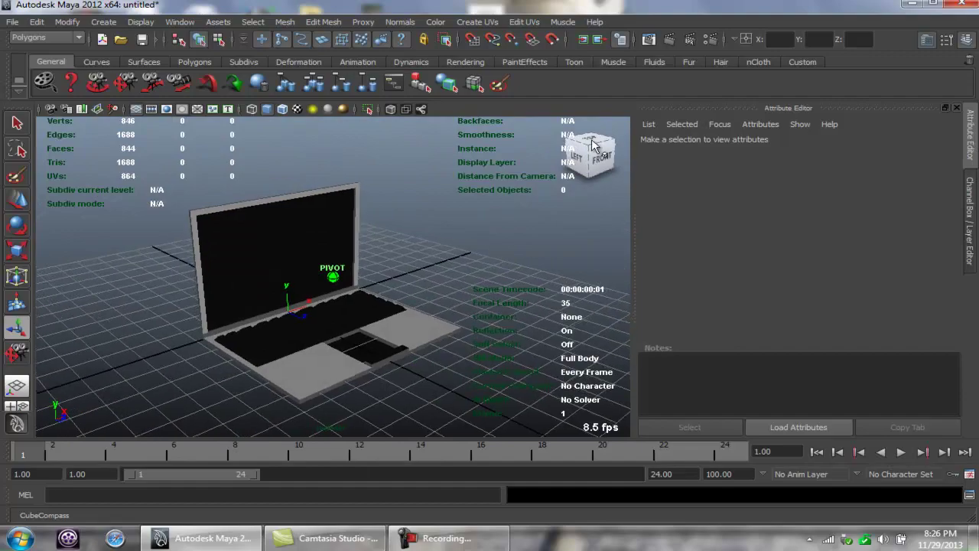